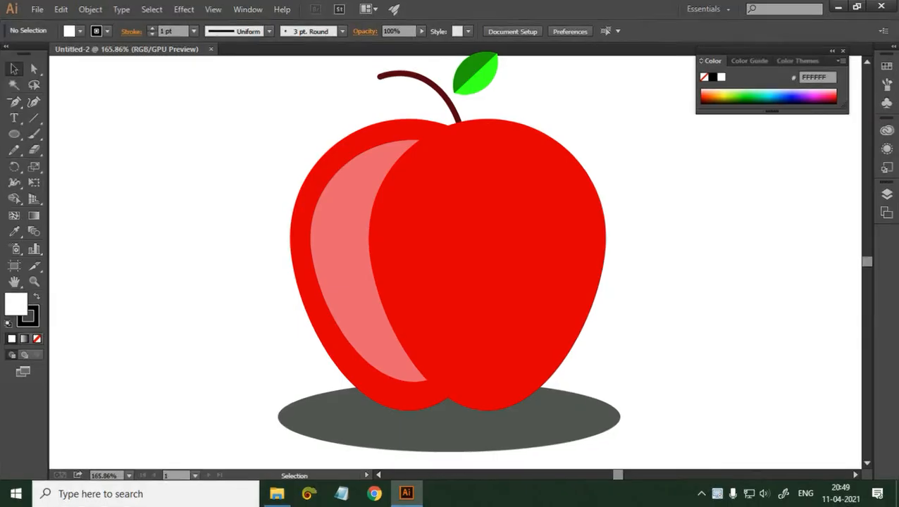
- Delete the existing apple artwork and draw a circle about 125 pt in diameter with the Ellipse tool
key(Delete)
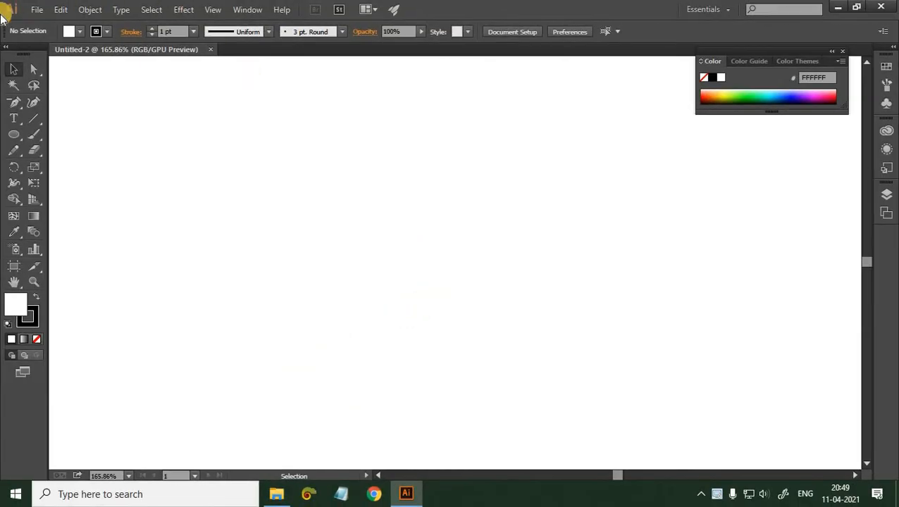
click(14, 135)
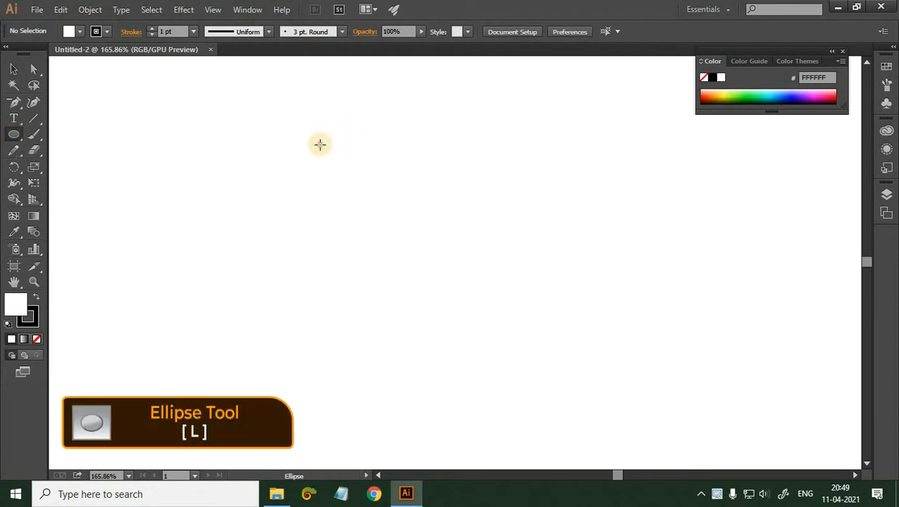
drag(319, 145, 457, 282)
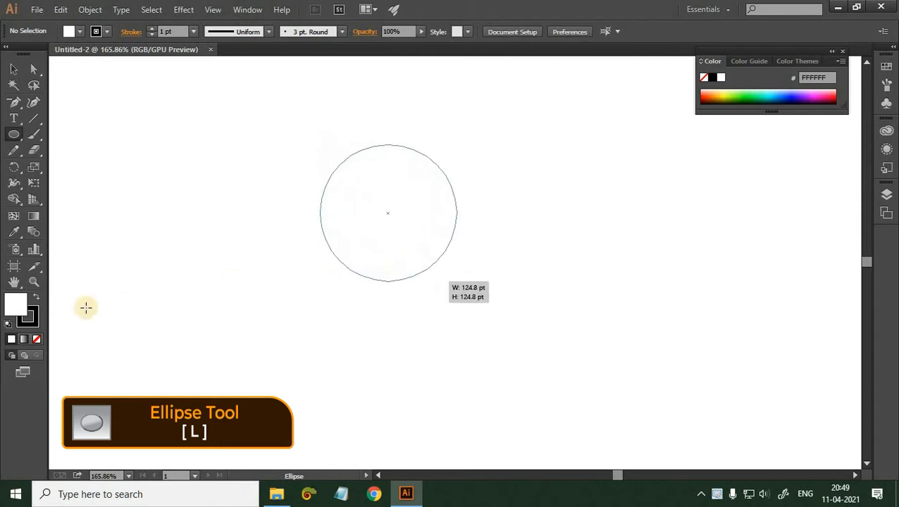
- Fill the circle with red EF0E03 and remove its stroke
double_click(15, 304)
click(667, 150)
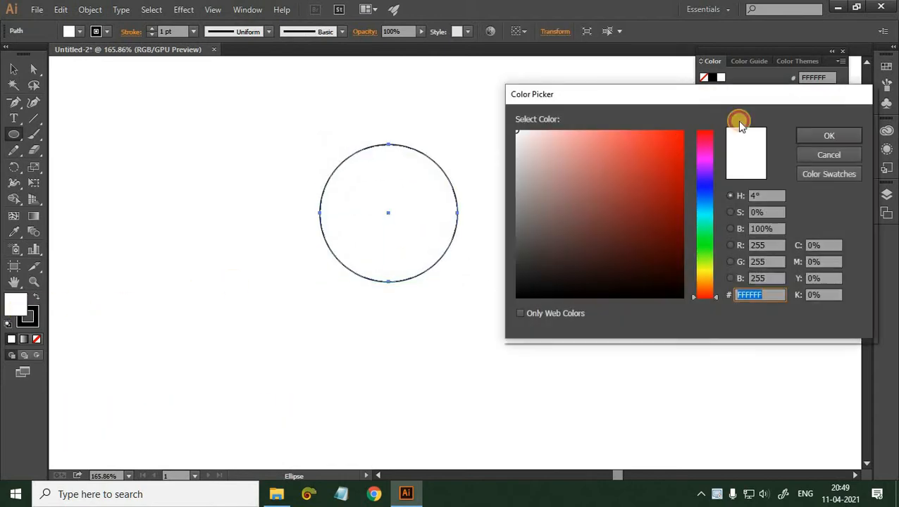
click(809, 137)
click(30, 318)
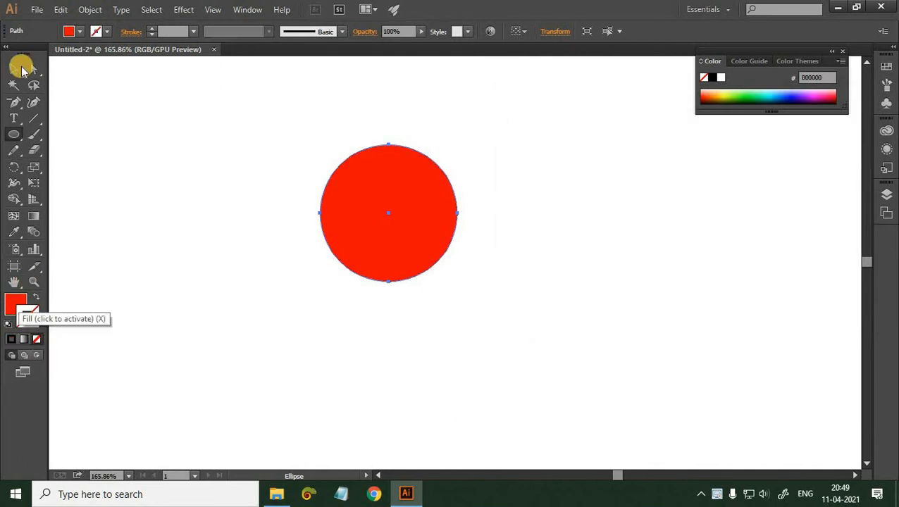
- Pull the circle's bottom anchor point straight down about 29 pt to form an egg shape, and deselect it
click(33, 68)
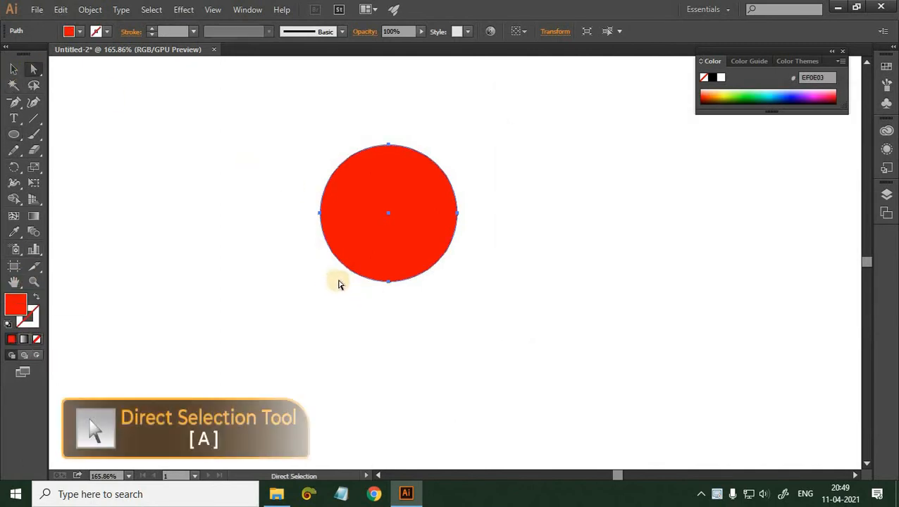
drag(441, 278, 414, 307)
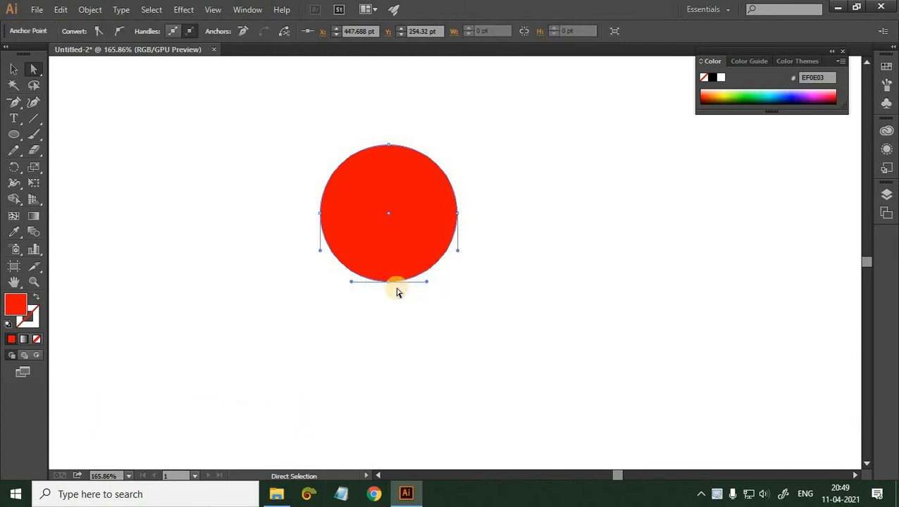
drag(388, 281, 387, 313)
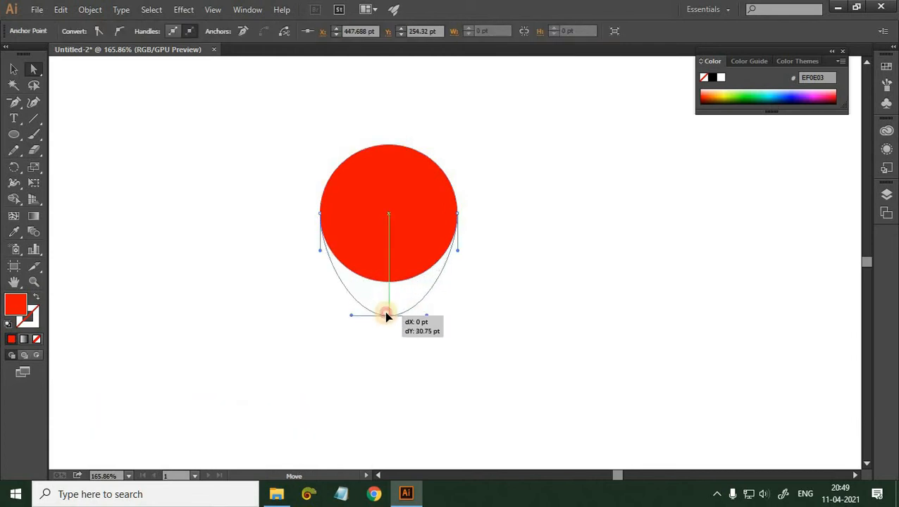
click(14, 68)
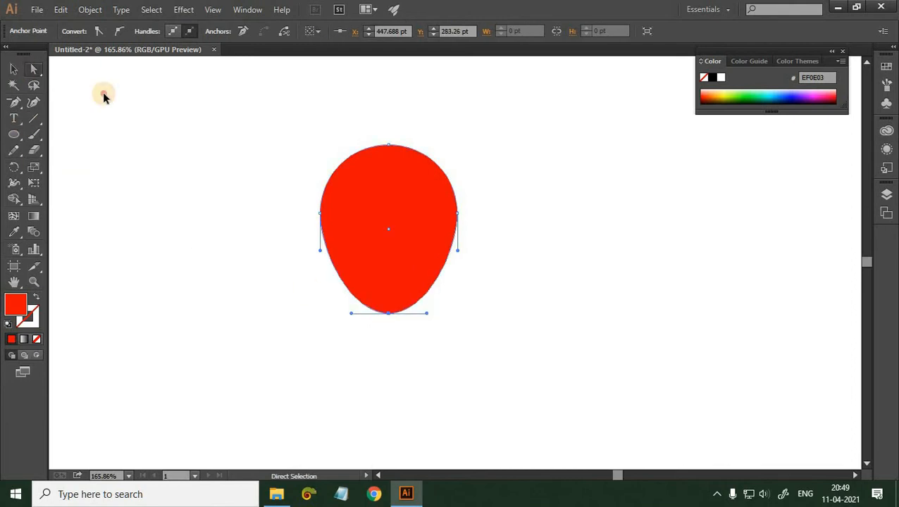
click(103, 94)
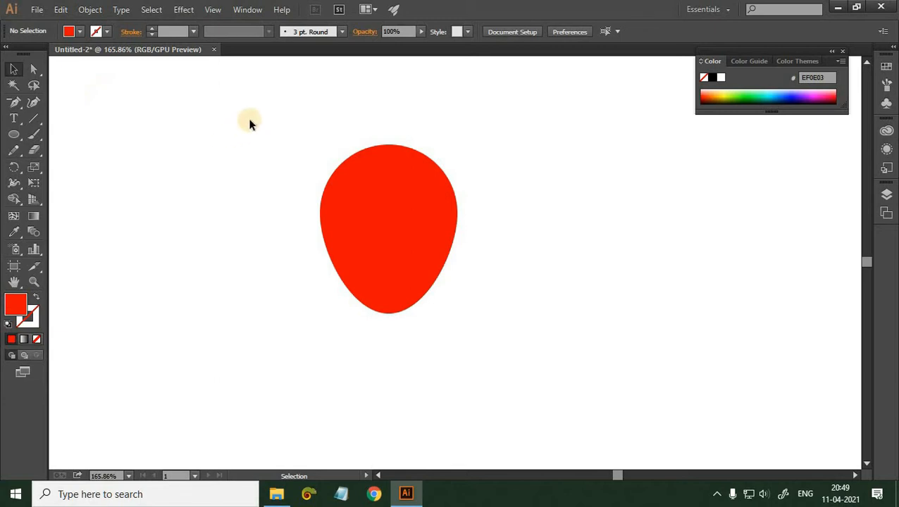
- Duplicate the red egg shape in front and shift the copy left so the two overlap as apple halves
drag(248, 113, 572, 309)
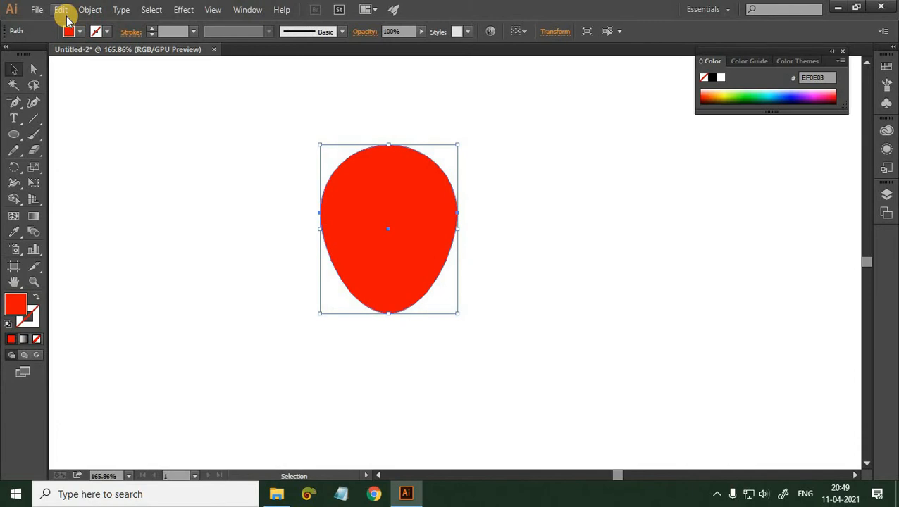
click(65, 12)
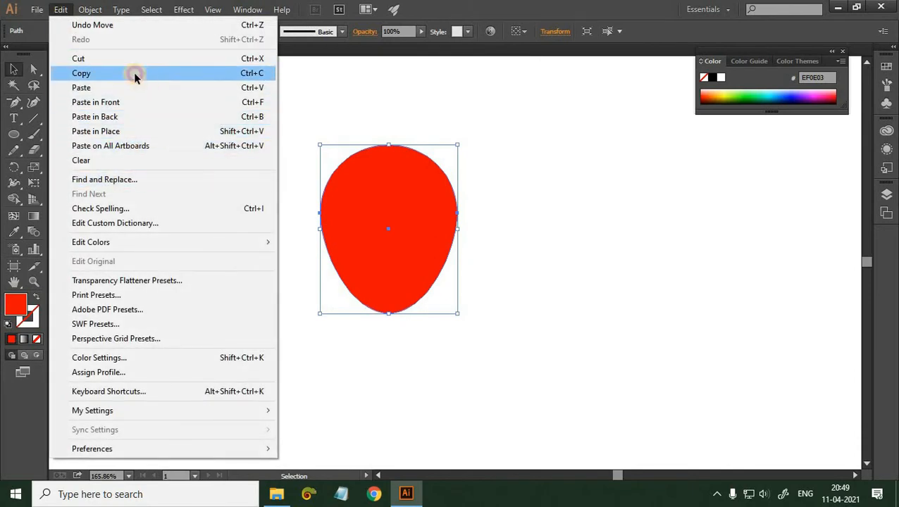
click(59, 10)
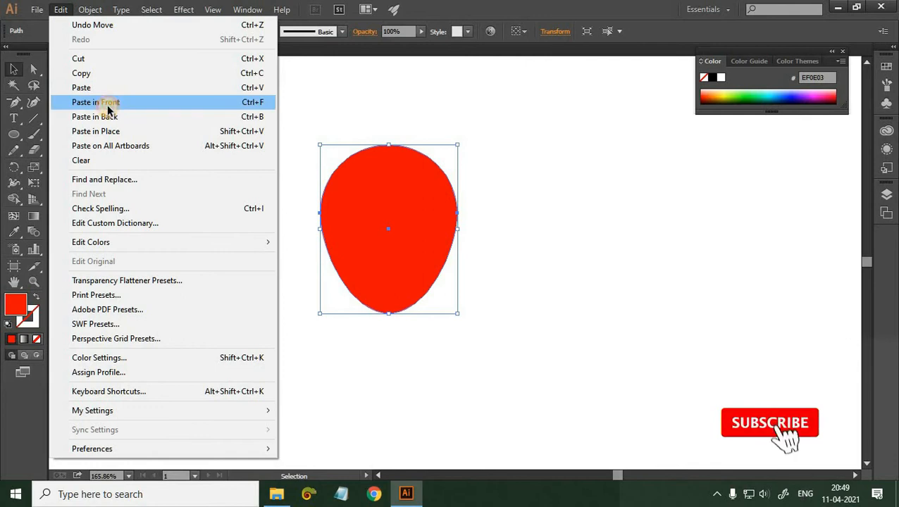
click(108, 113)
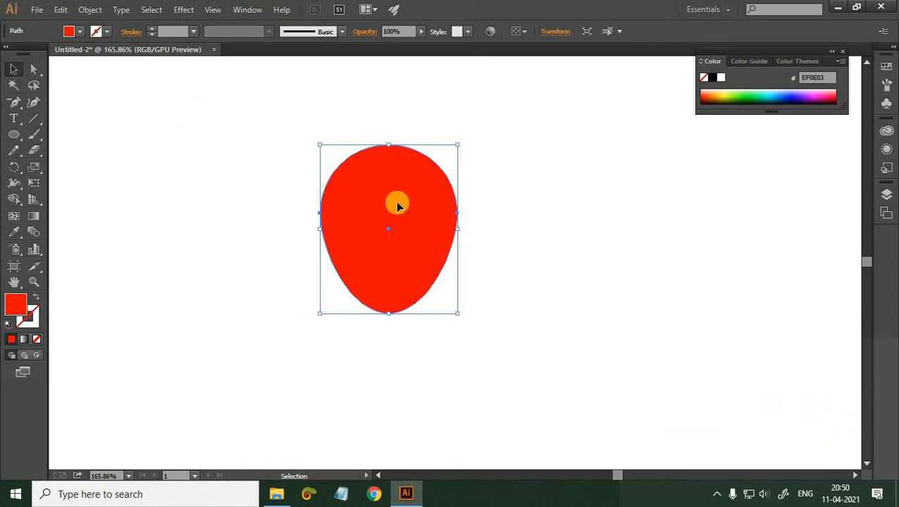
drag(395, 205, 355, 206)
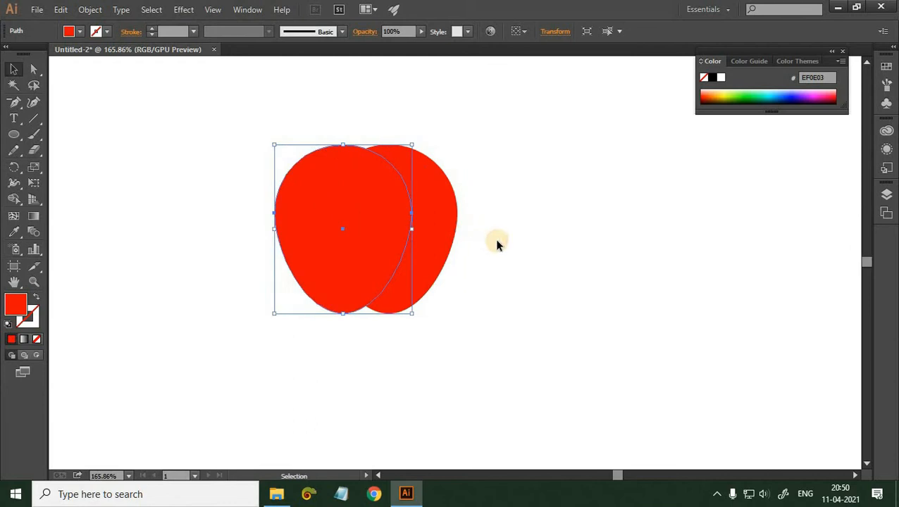
click(469, 261)
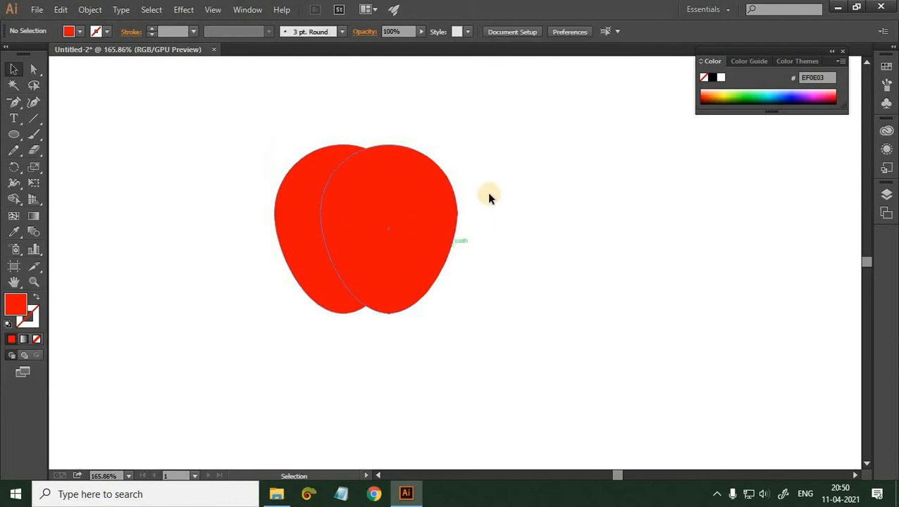
drag(173, 116, 585, 316)
click(533, 304)
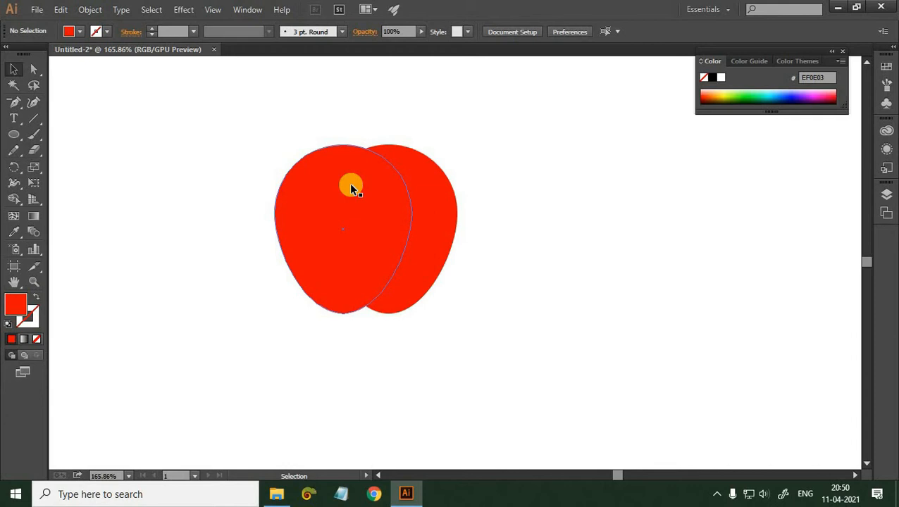
- Duplicate the left apple half in front and scale the copy down so it sits slightly inside the original
click(351, 187)
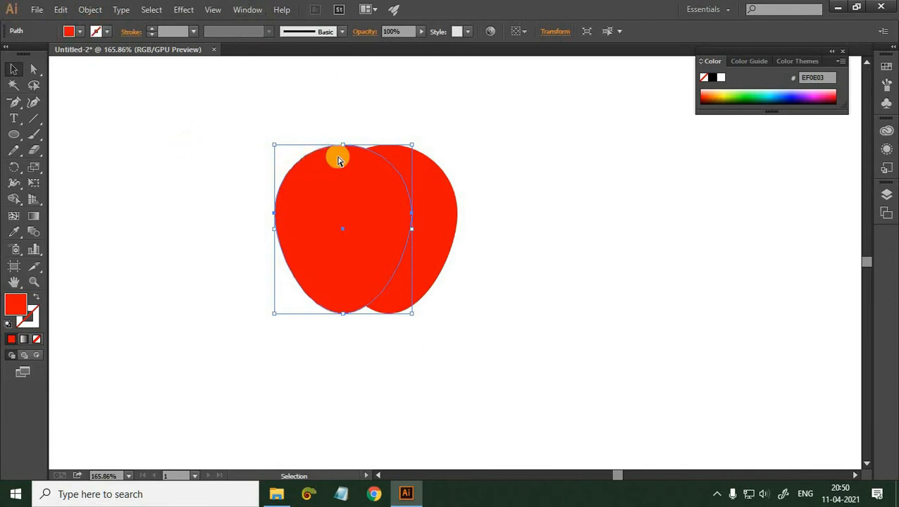
key(a)
key(ctrl+c)
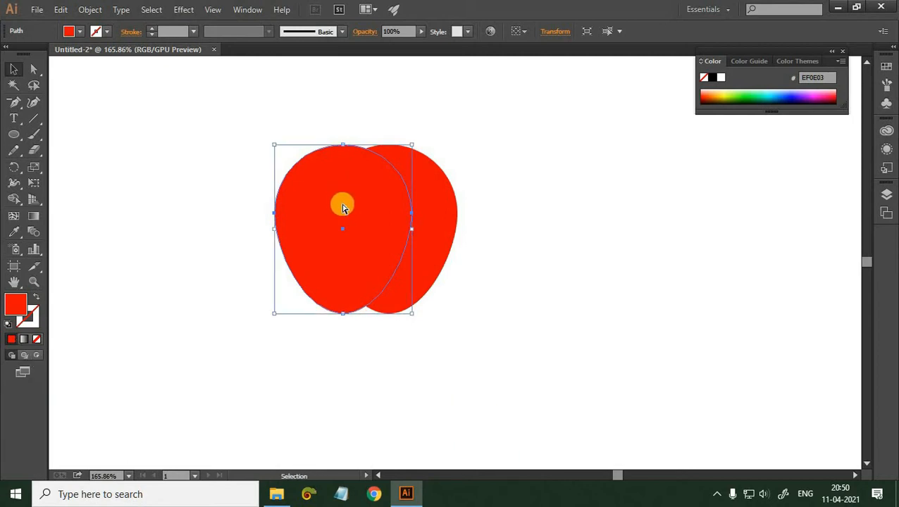
key(ctrl+f)
mouse_move(407, 153)
mouse_down()
mouse_move(386, 161)
mouse_move(406, 155)
mouse_up()
click(477, 307)
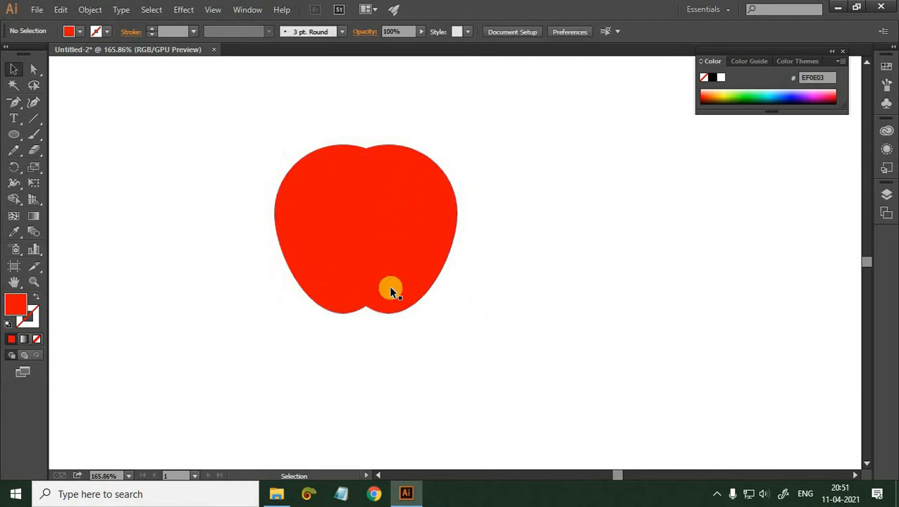
- Fill the smaller inner shape with light red F47171
click(365, 221)
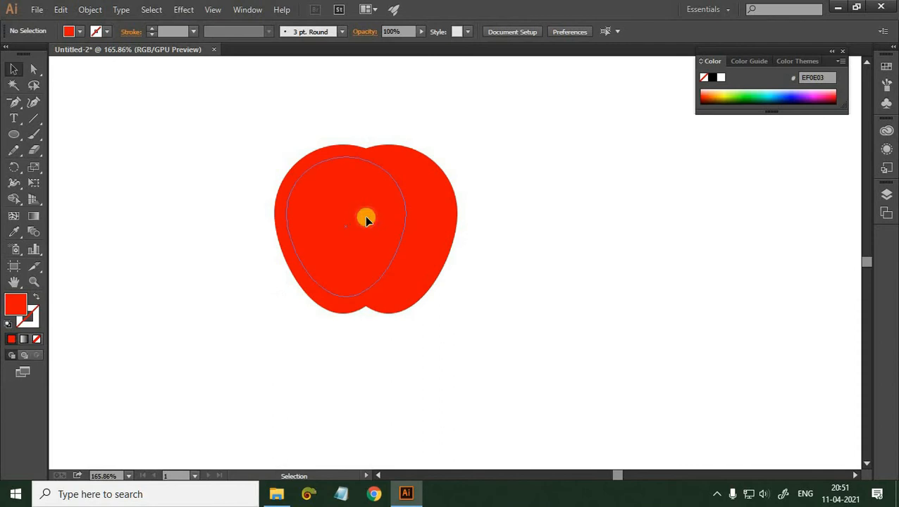
double_click(32, 302)
click(606, 137)
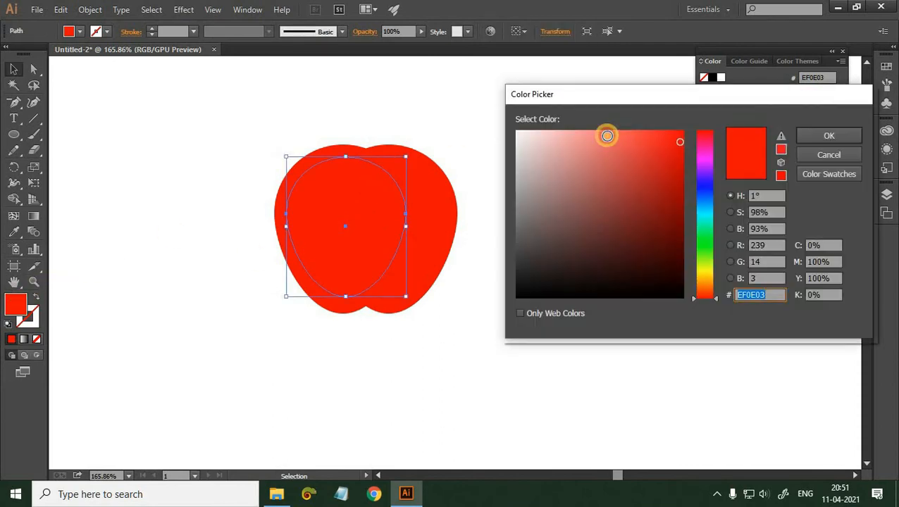
click(824, 134)
click(588, 279)
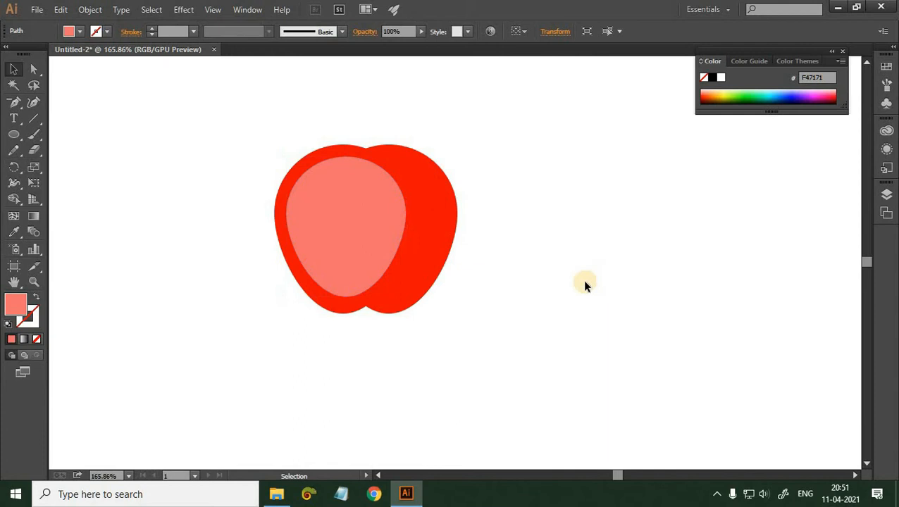
- Bring the right apple half to the front so it covers part of the light red shape, leaving a crescent highlight
click(428, 232)
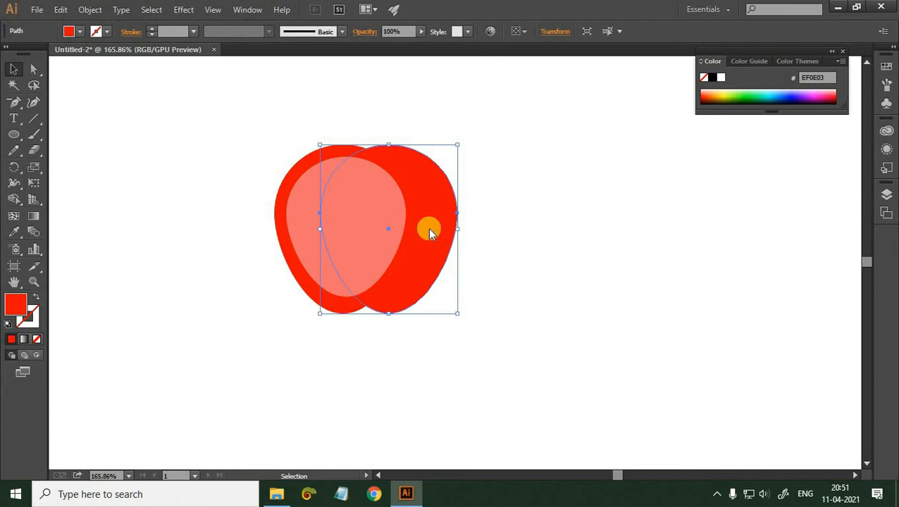
right_click(430, 230)
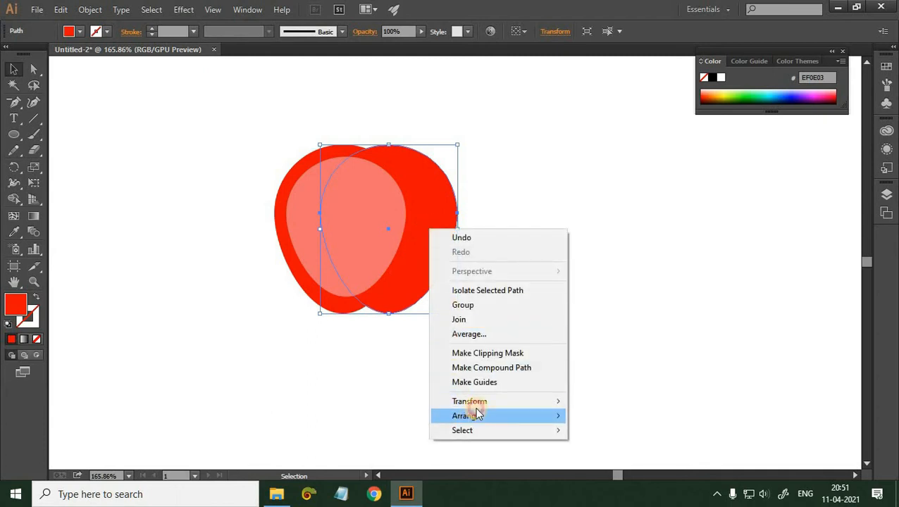
mouse_move(477, 415)
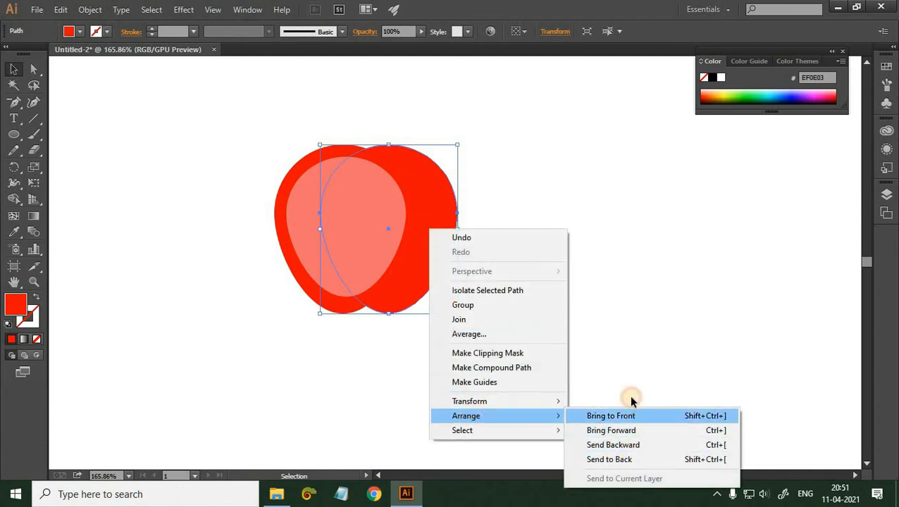
click(621, 416)
click(698, 358)
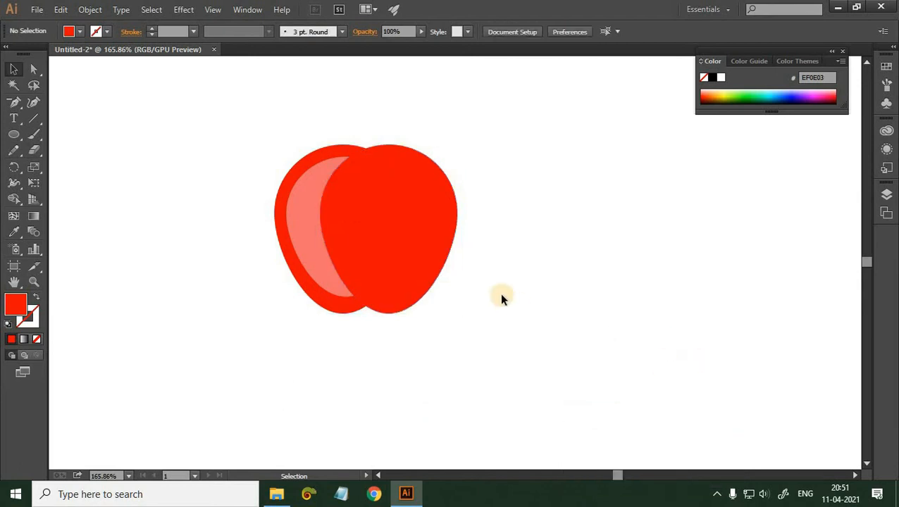
key(ctrl+z)
- Draw a three-point curved stem with the Curvature tool, rising from the apple's top notch and bending left
click(32, 103)
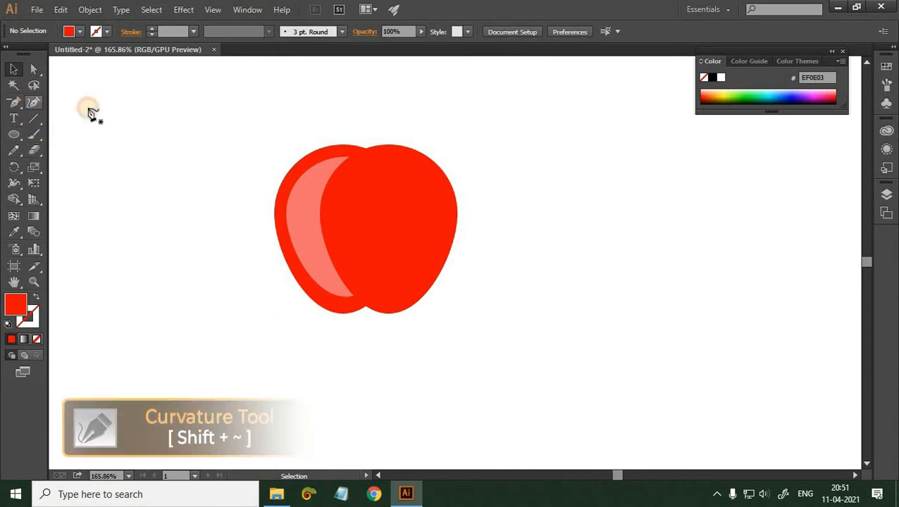
click(376, 156)
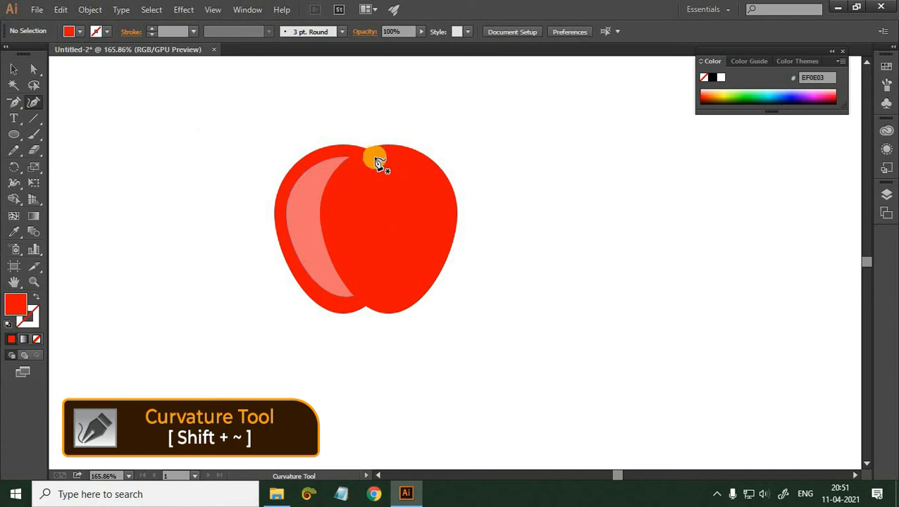
click(344, 119)
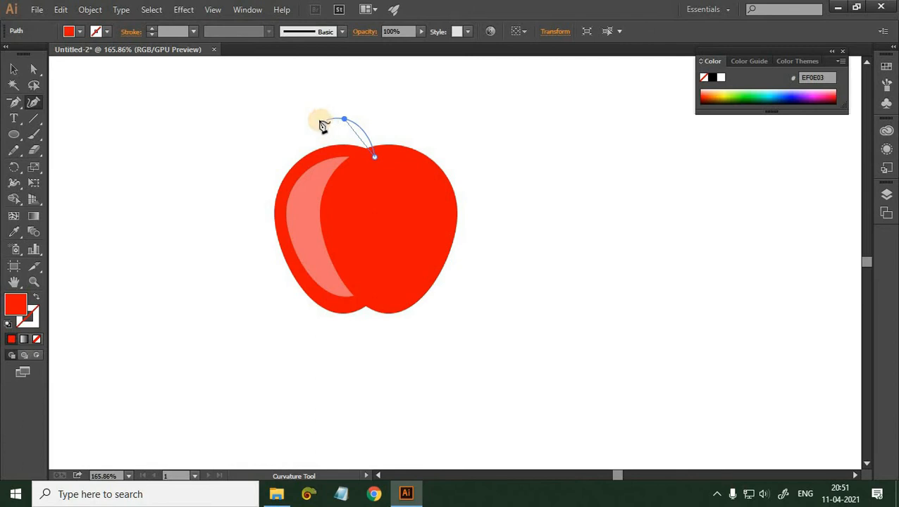
click(325, 119)
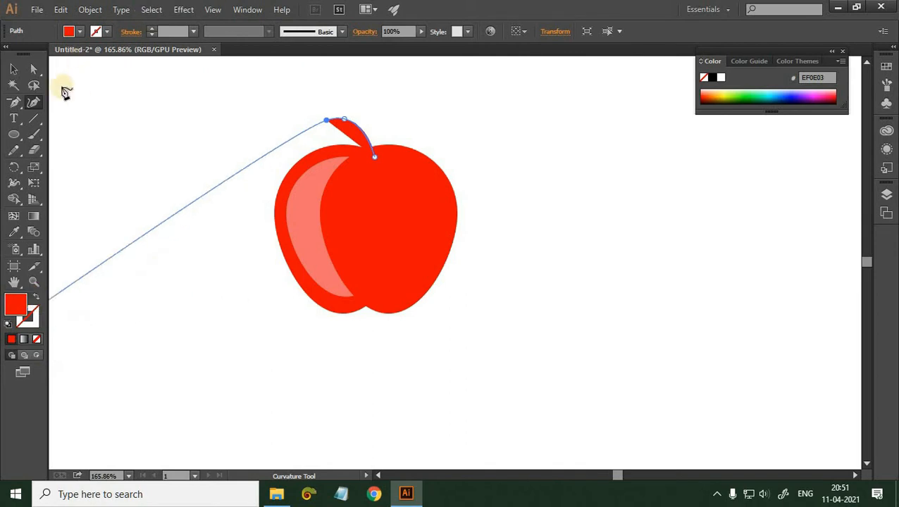
click(323, 111)
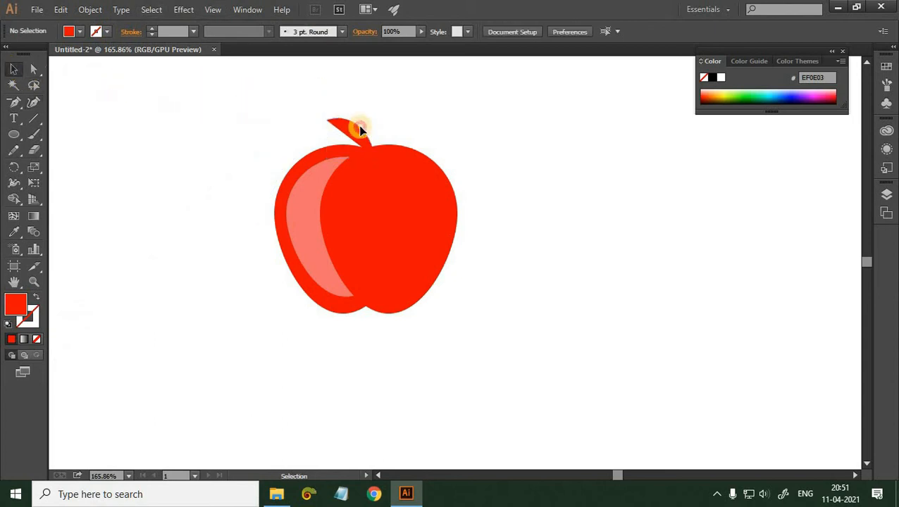
- Remove the stem's fill and give it a dark brown 590D0D stroke
click(360, 128)
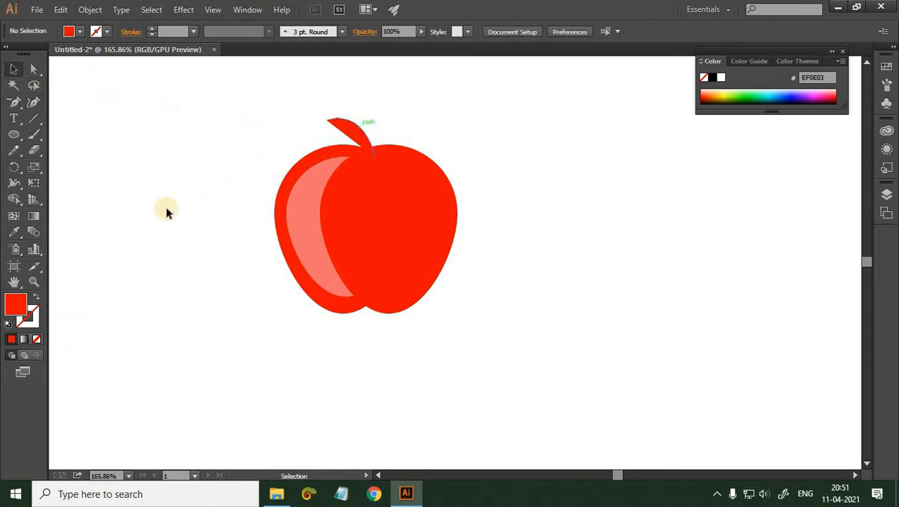
click(37, 339)
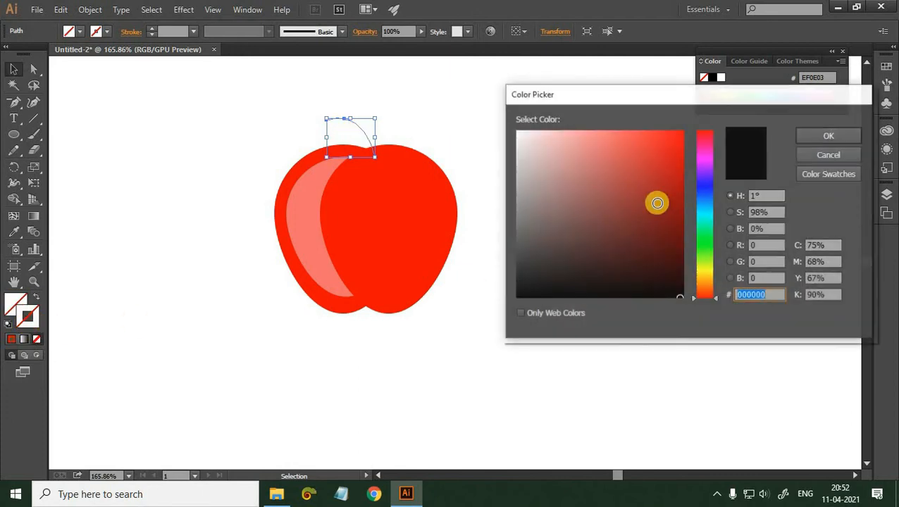
drag(655, 202, 660, 253)
click(829, 135)
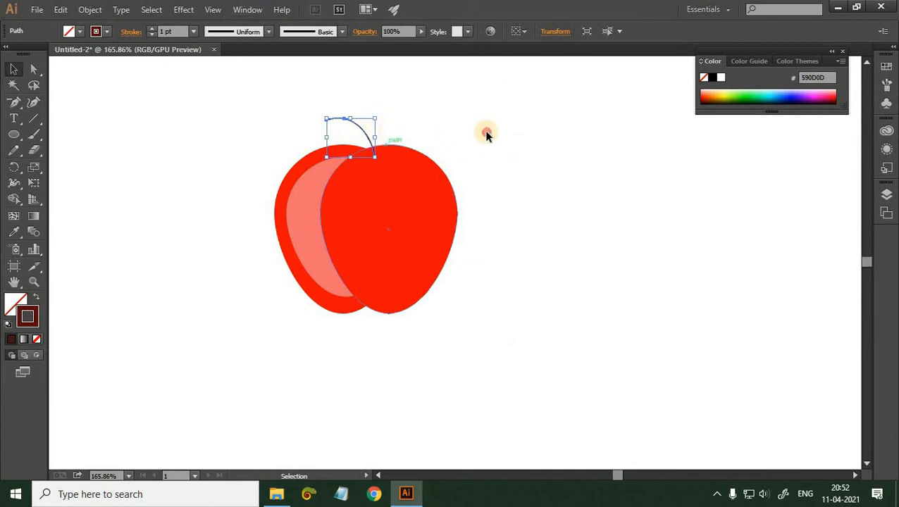
- Set the stem's stroke weight to 6 pt and give it round caps and round corner joins
click(372, 144)
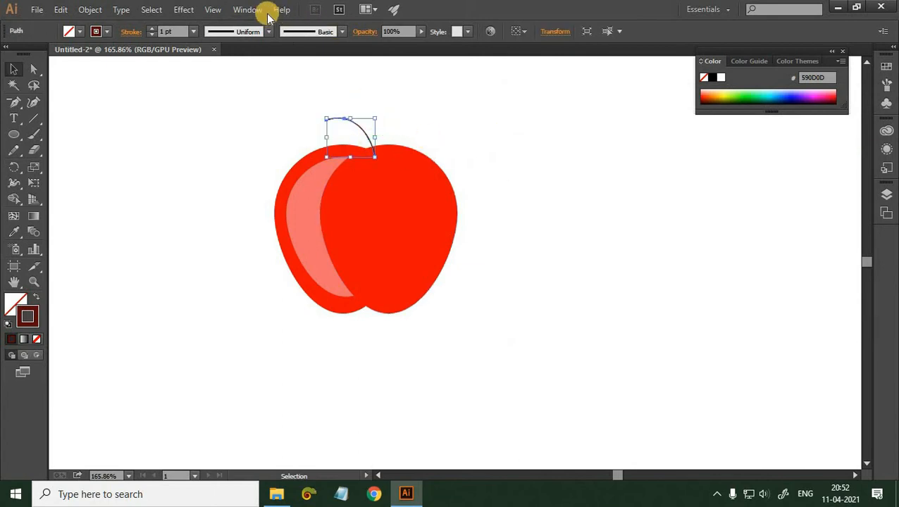
click(248, 10)
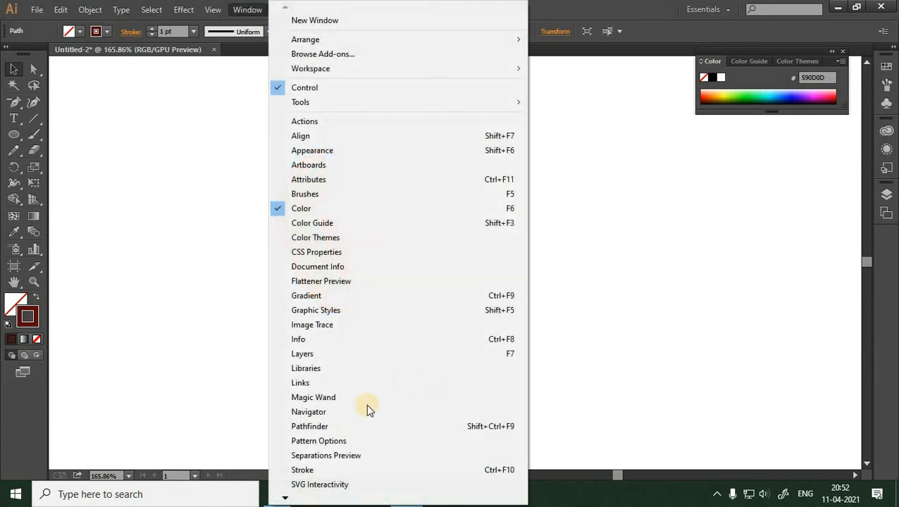
click(310, 470)
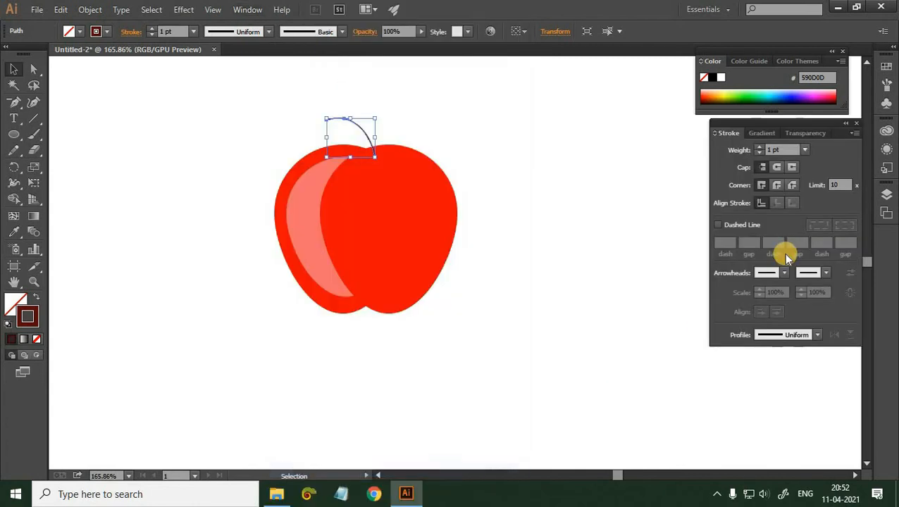
click(758, 148)
click(759, 148)
click(758, 148)
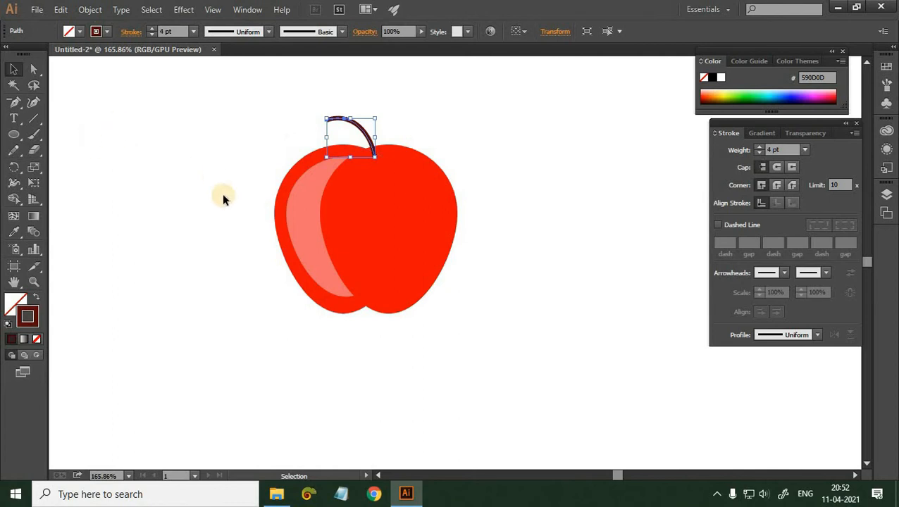
click(759, 148)
click(759, 148)
click(776, 185)
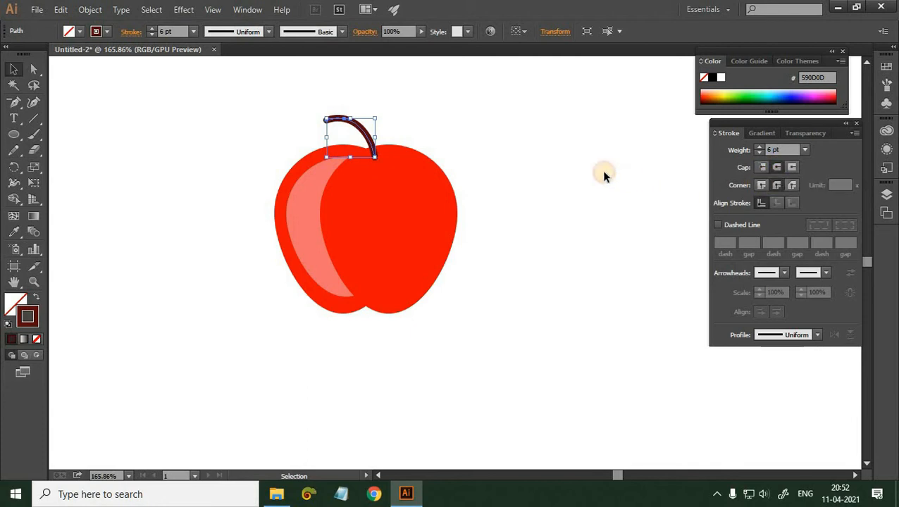
click(320, 134)
- Send the stem to the back so its lower end is hidden behind the apple
key(ctrl+space)
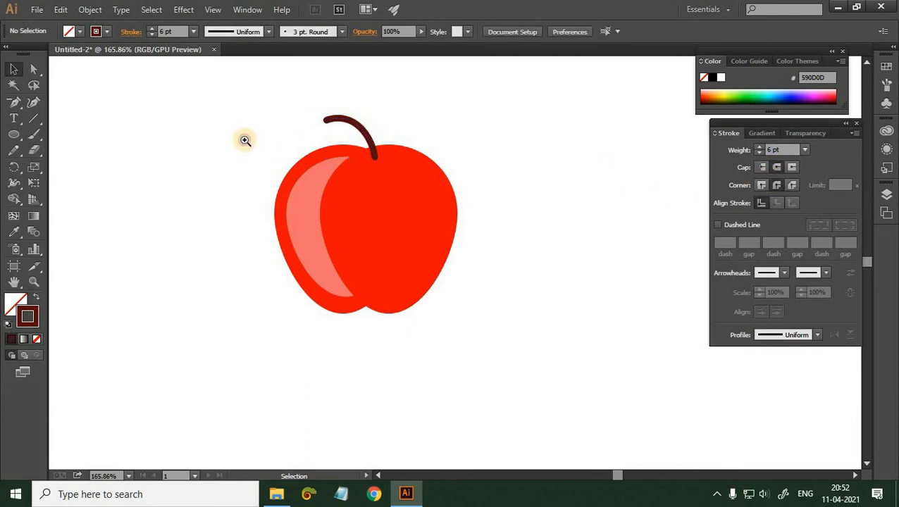
drag(245, 140, 404, 379)
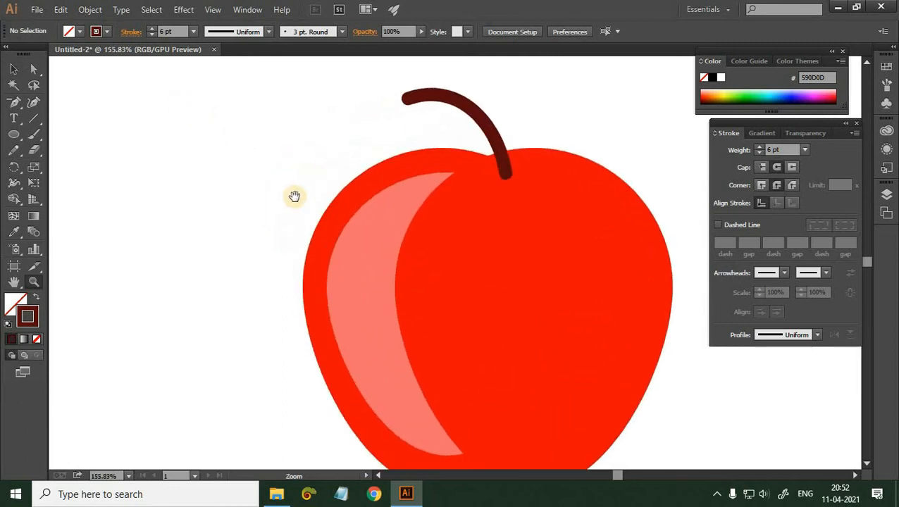
drag(470, 233, 335, 252)
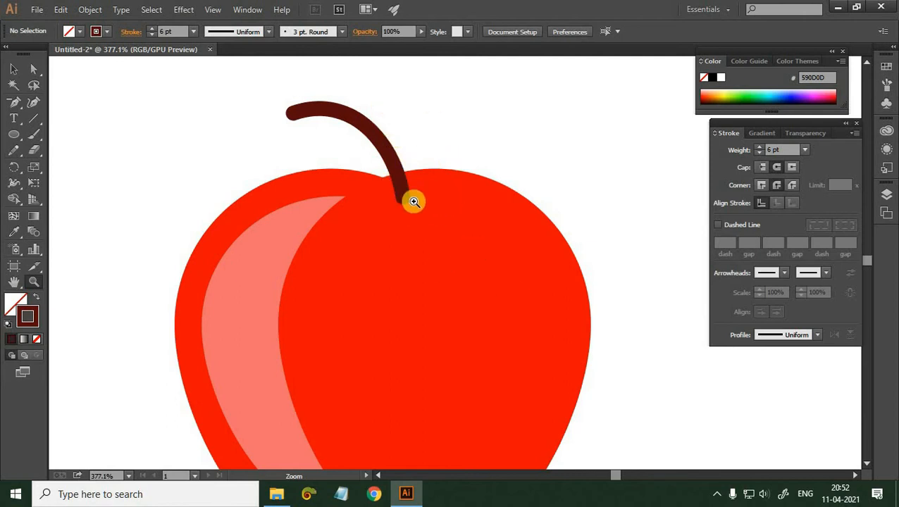
click(33, 68)
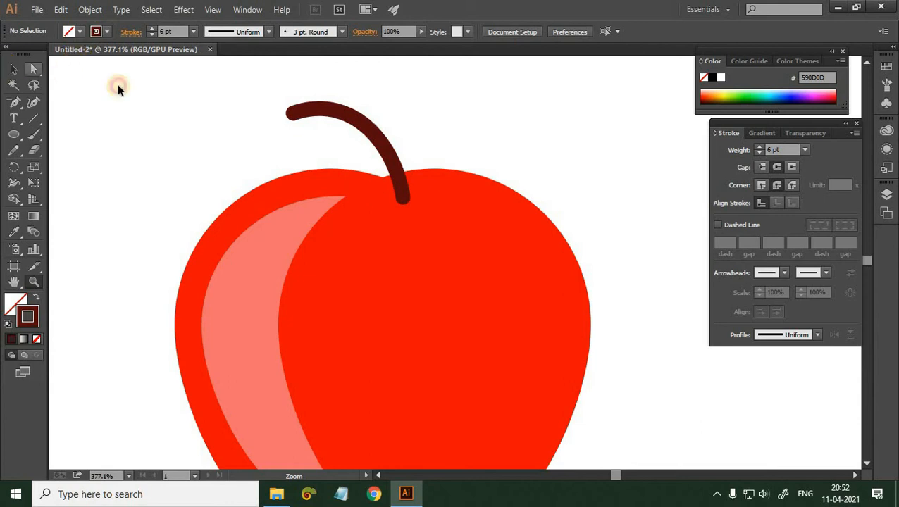
key(v)
click(386, 151)
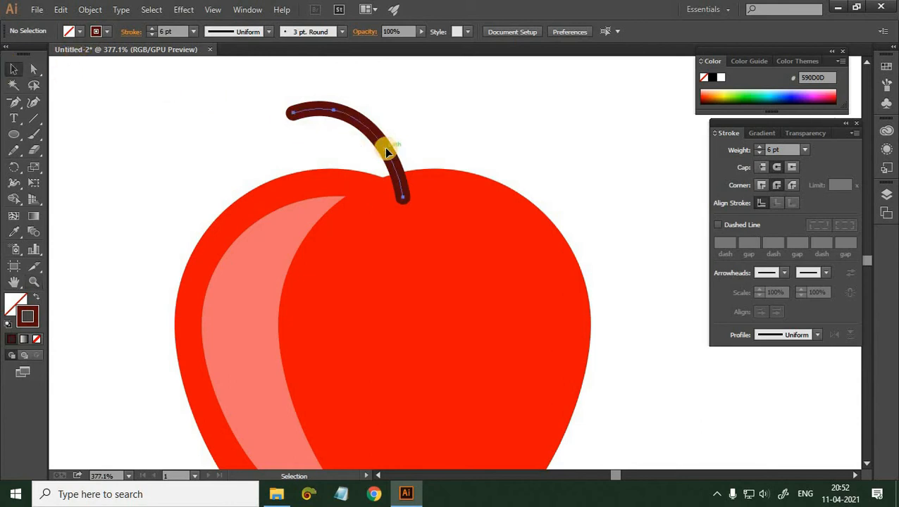
right_click(440, 210)
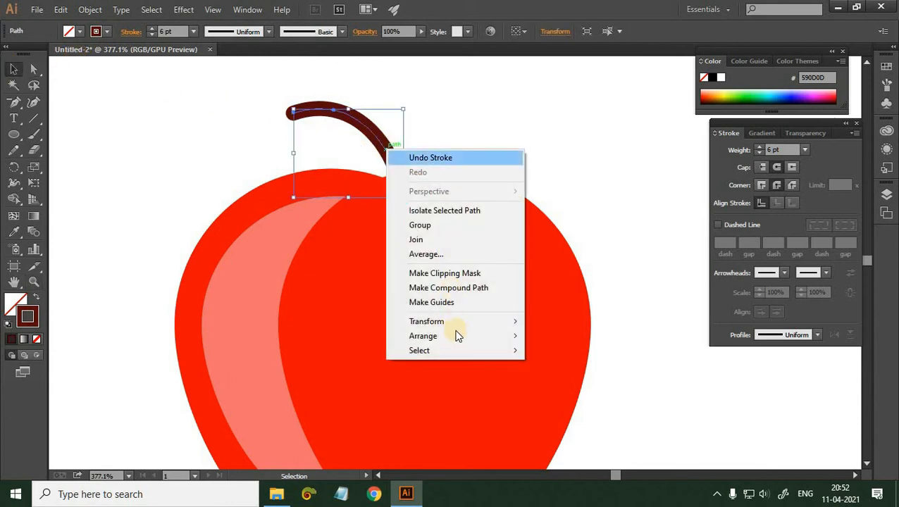
mouse_move(458, 336)
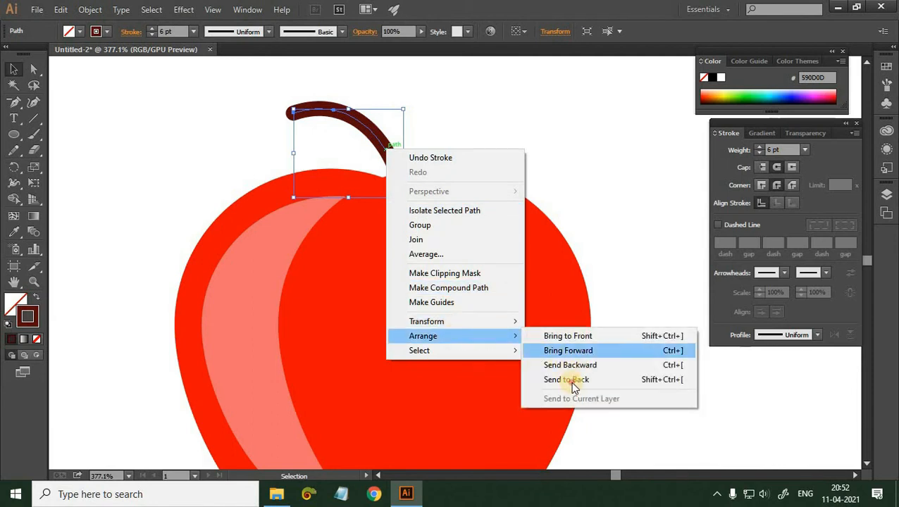
click(570, 379)
click(665, 243)
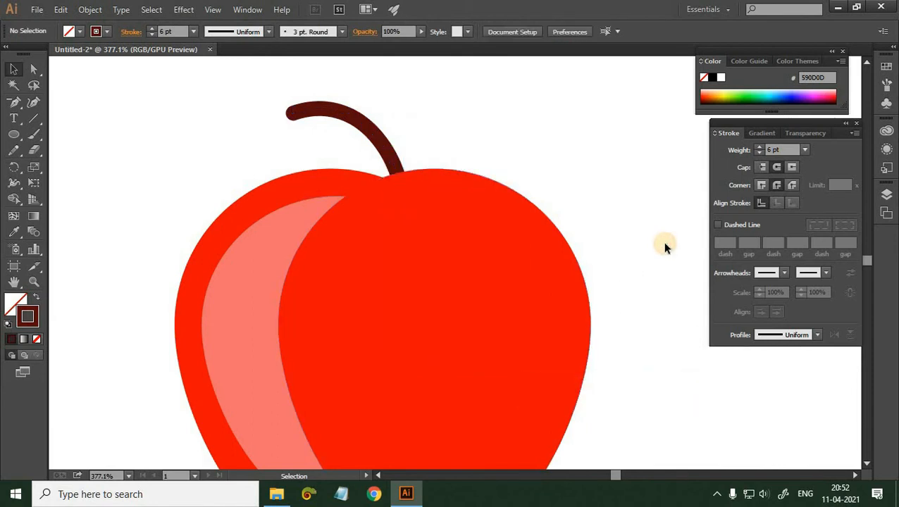
- Draw a small circle in the empty area beside the apple and place a horizontally offset copy overlapping it by about half
key(ctrl+minus)
key(ctrl+minus)
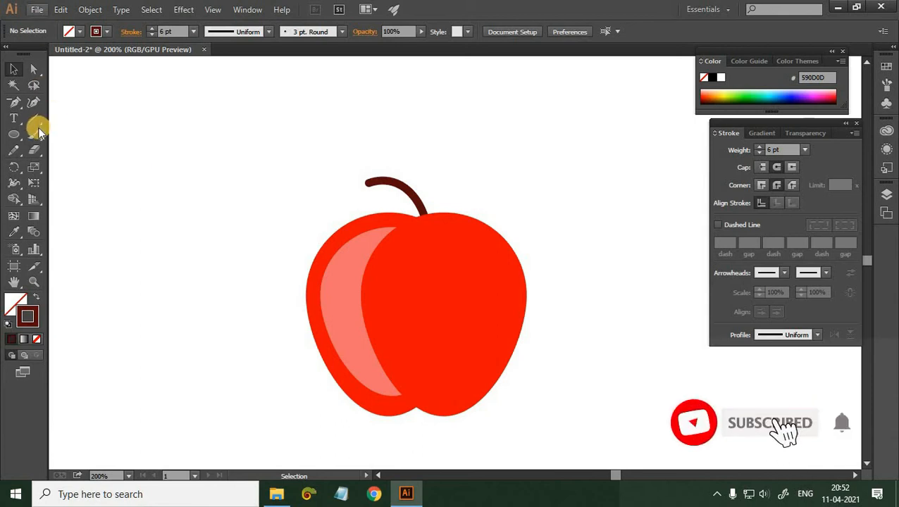
click(14, 134)
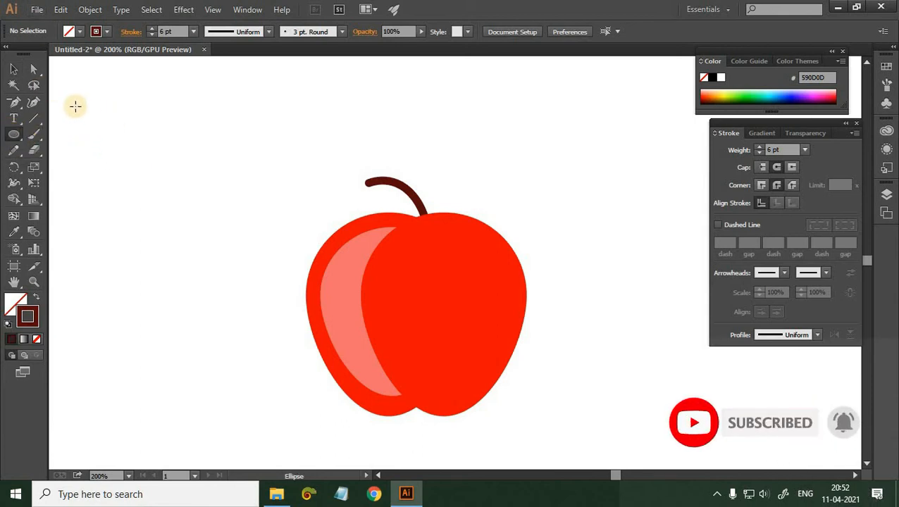
mouse_move(109, 111)
mouse_down()
mouse_move(151, 157)
mouse_move(175, 149)
mouse_move(160, 166)
mouse_move(93, 124)
mouse_up()
click(13, 69)
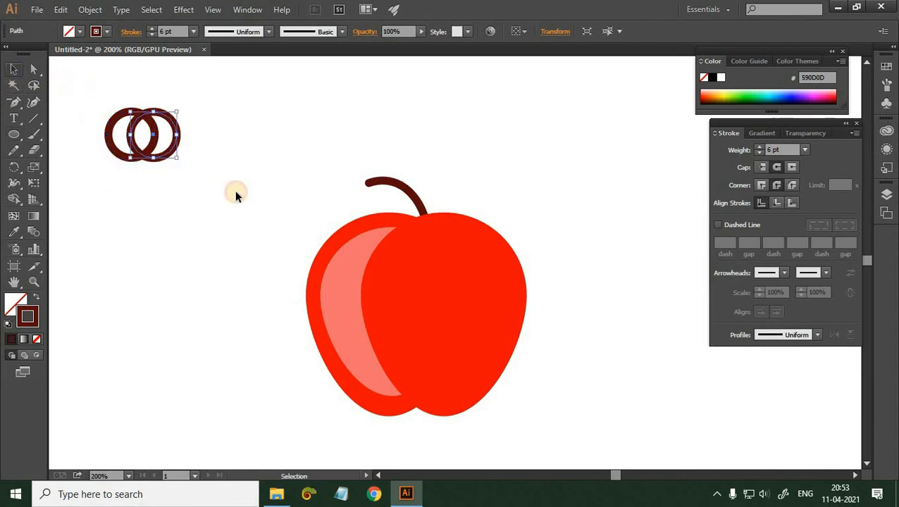
- Fill both overlapping circles with bright green 2EFF17 and remove their strokes
double_click(18, 297)
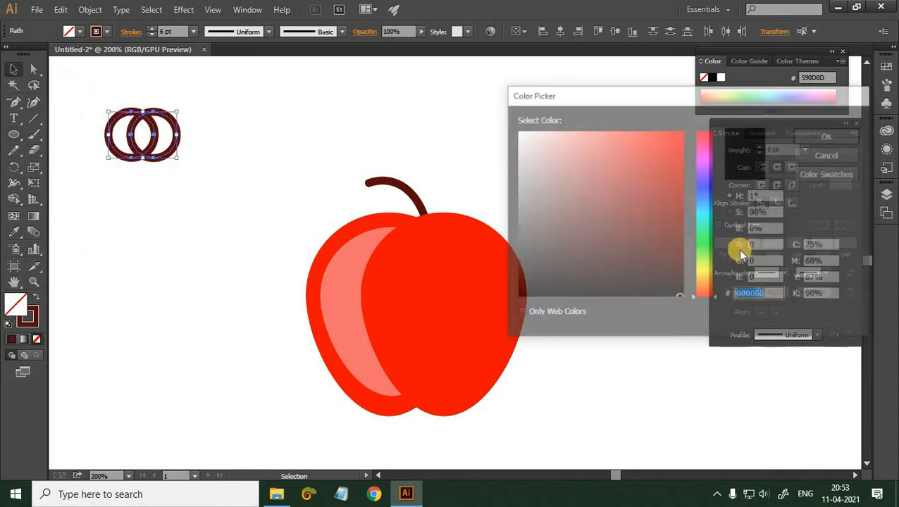
drag(711, 256, 707, 245)
drag(643, 200, 669, 129)
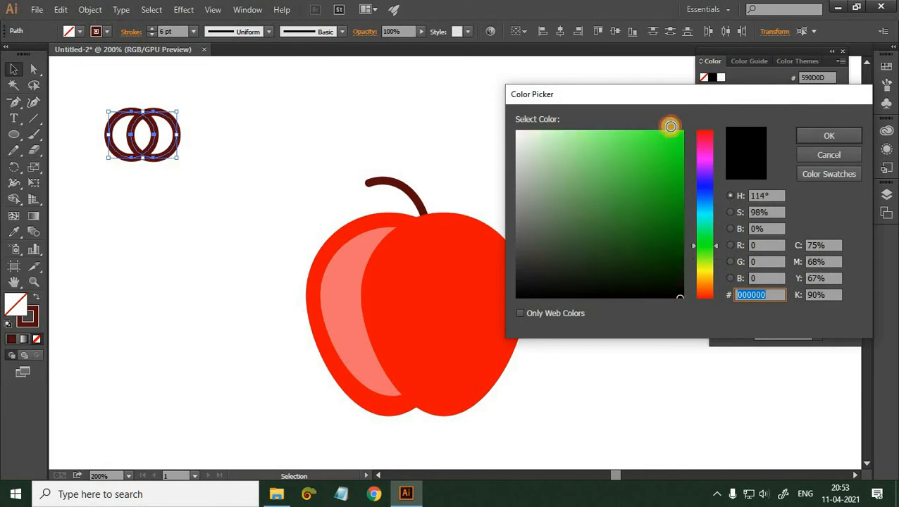
click(807, 136)
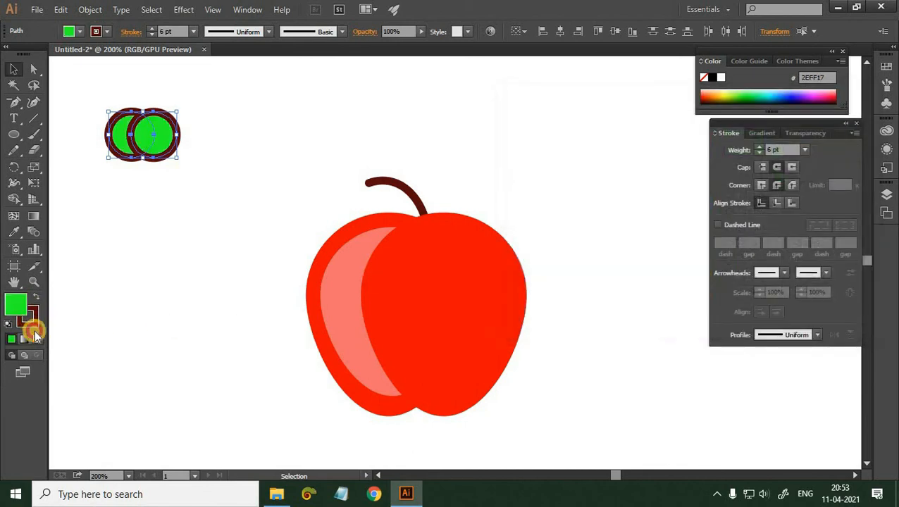
click(28, 325)
key(/)
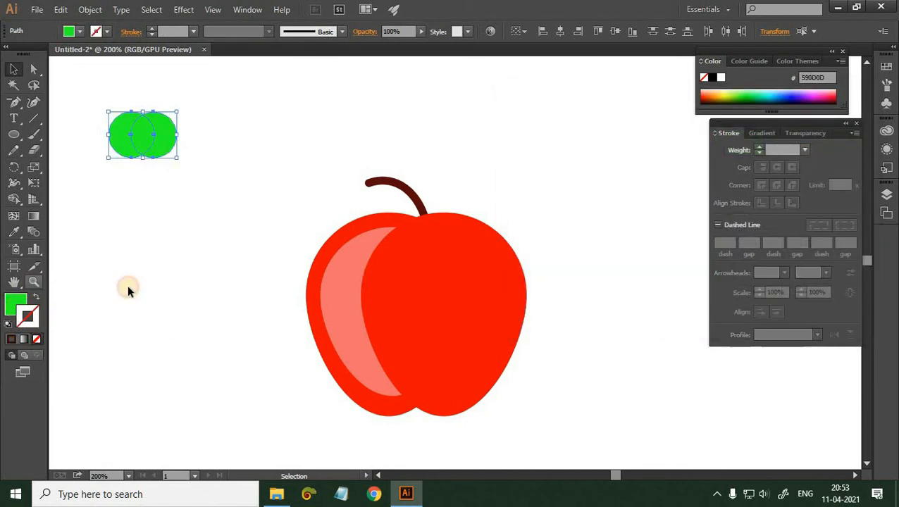
- Remove the outer parts of both green circles with the Shape Builder tool, keeping only the overlap as a leaf shape
click(140, 160)
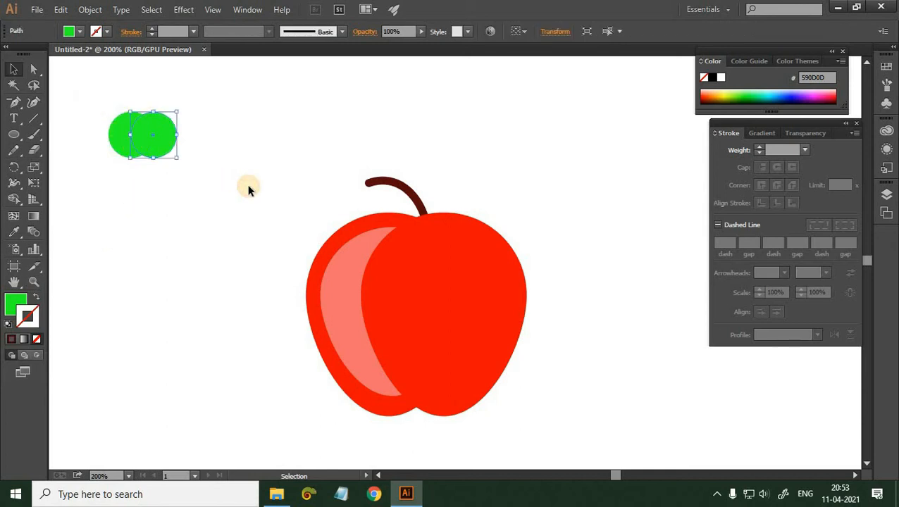
drag(247, 184, 83, 95)
click(14, 199)
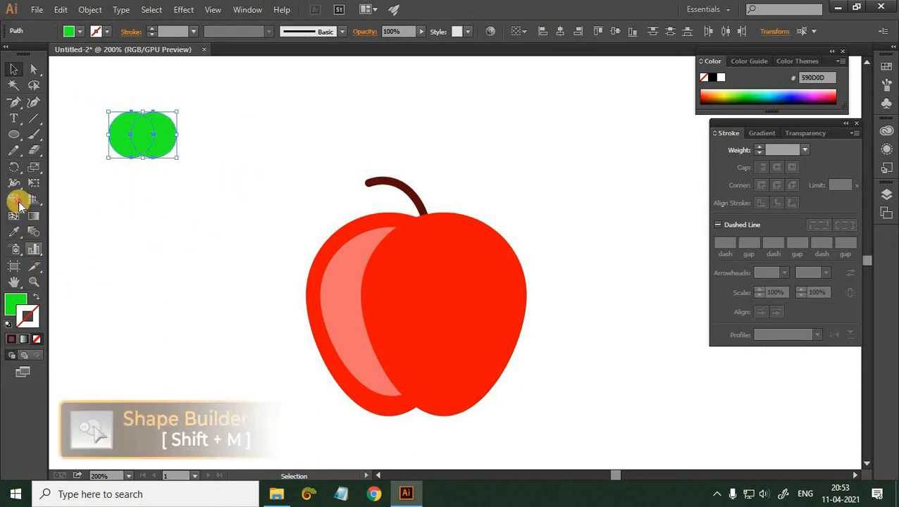
alt+click(159, 140)
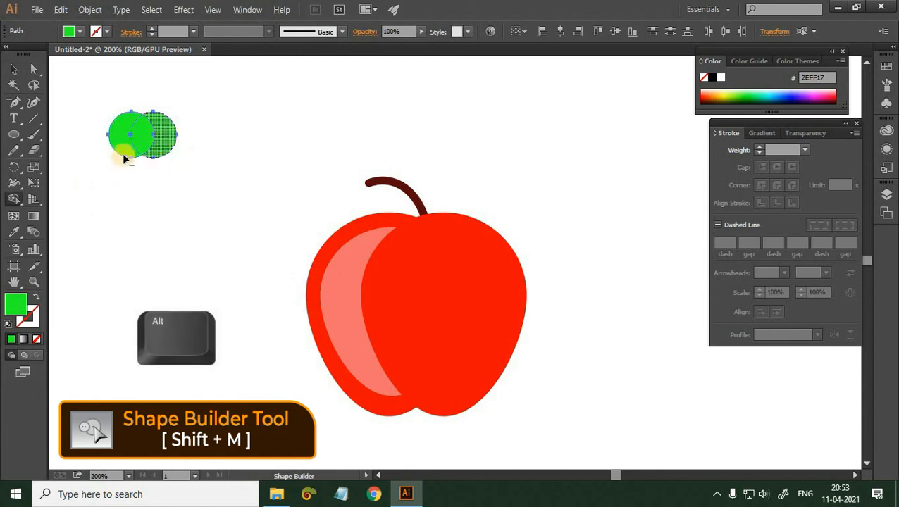
alt+click(124, 157)
click(13, 69)
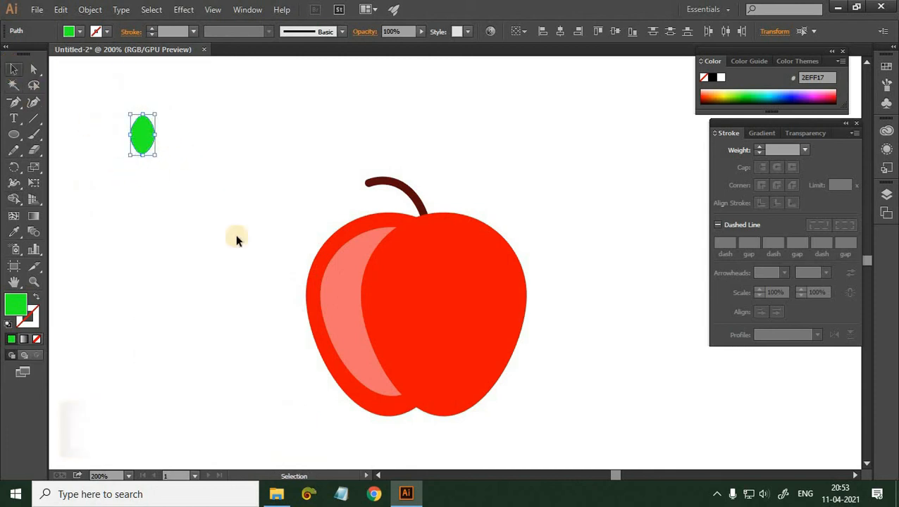
click(384, 447)
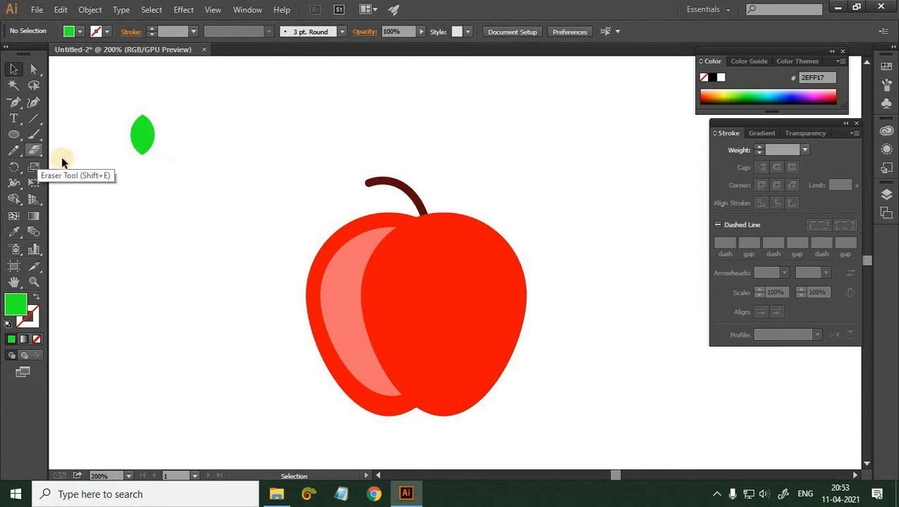
- Draw a rectangle about 17 x 59 pt over the leaf's left half, ending at its centre line, and fill it with dark green 188E07
key(m)
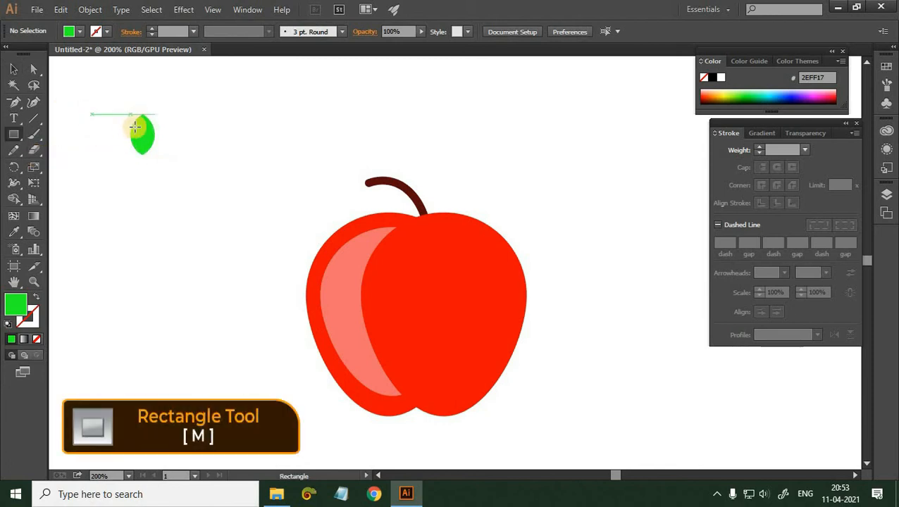
drag(121, 103, 142, 181)
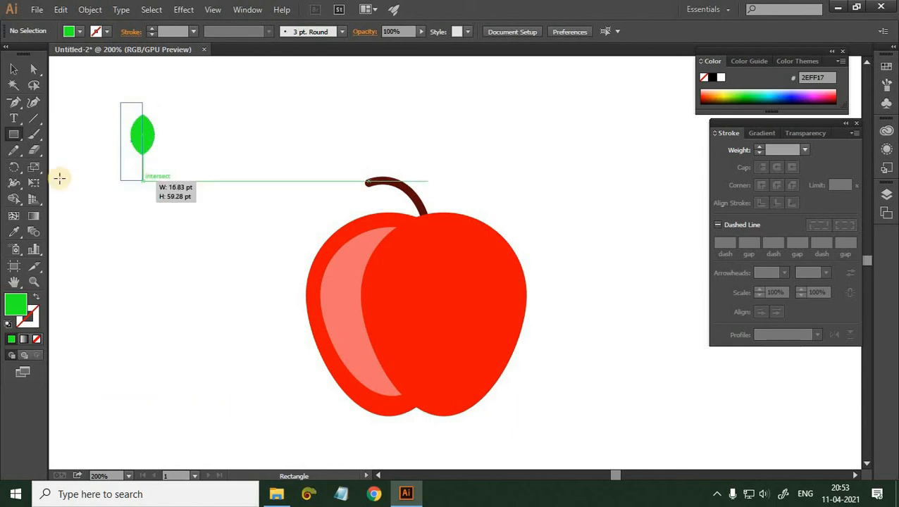
double_click(14, 304)
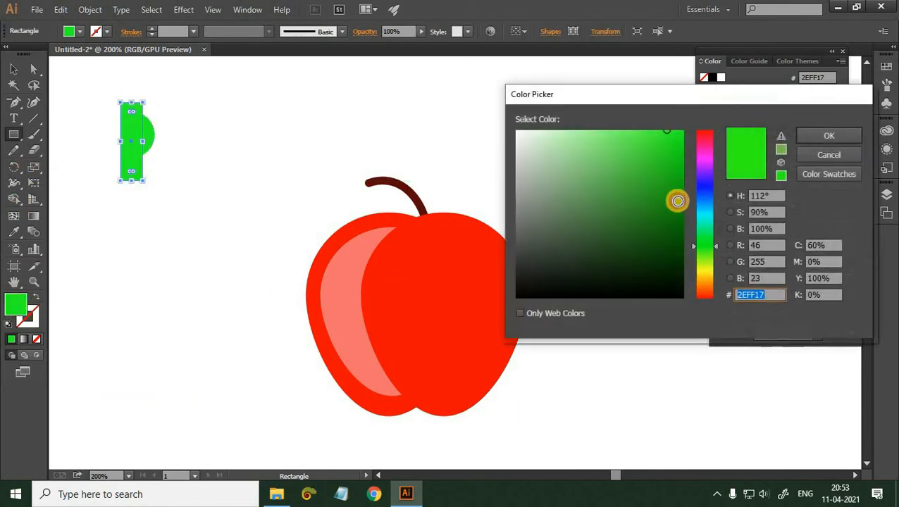
click(675, 204)
key(Return)
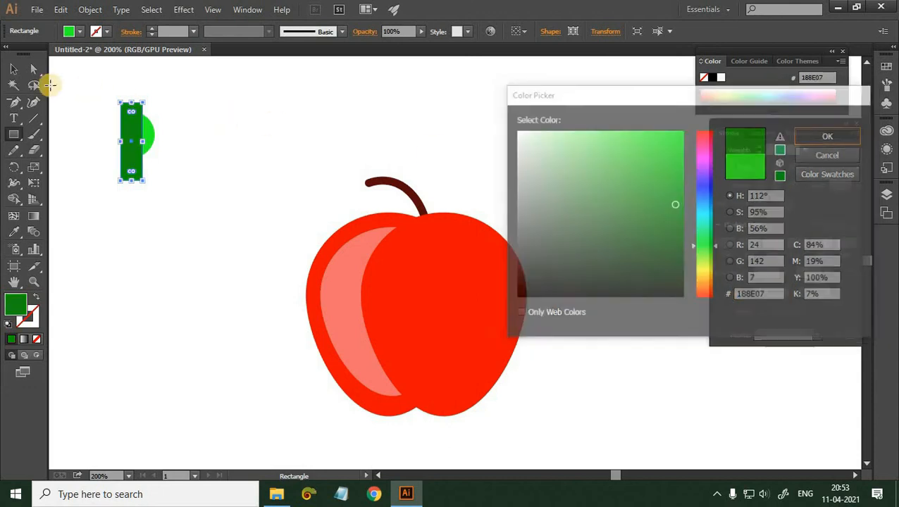
- Remove the part of the dark green rectangle outside the leaf with the Shape Builder tool, keeping the leaf's left half dark
click(14, 68)
drag(80, 80, 195, 181)
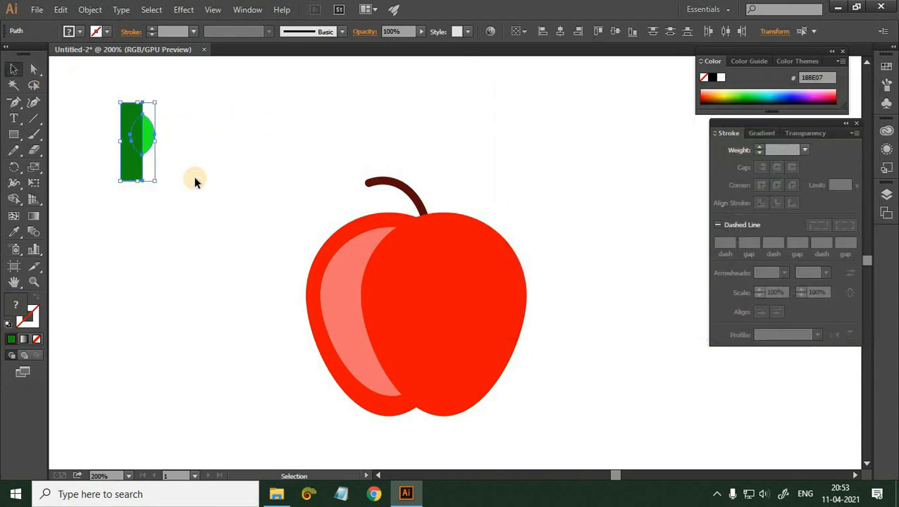
scroll(341, 318, down, 1)
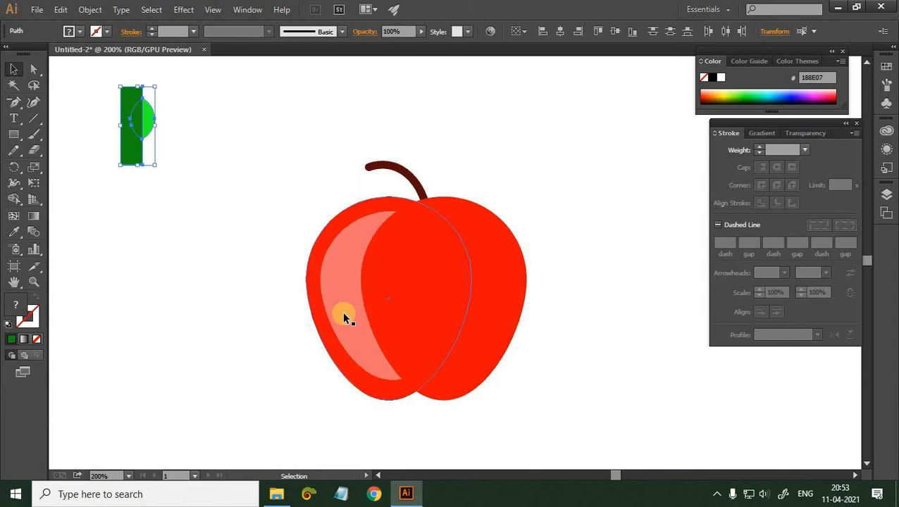
key(shift+m)
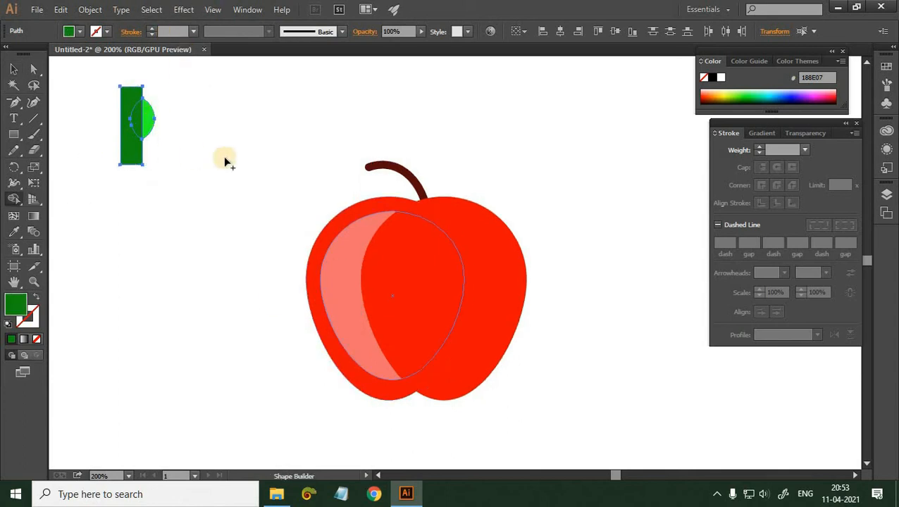
drag(223, 166, 240, 217)
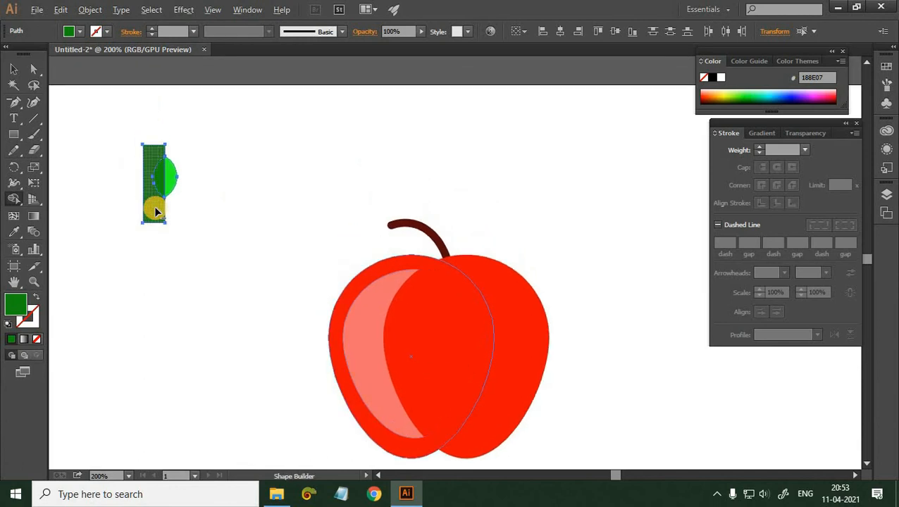
alt+click(155, 209)
click(14, 69)
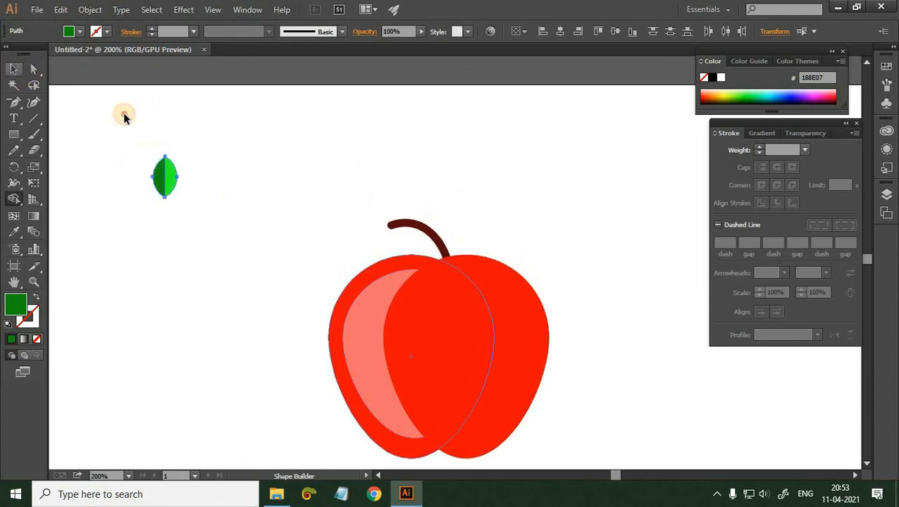
- Group the dark and bright green halves of the leaf into one object
click(214, 223)
drag(104, 112, 172, 189)
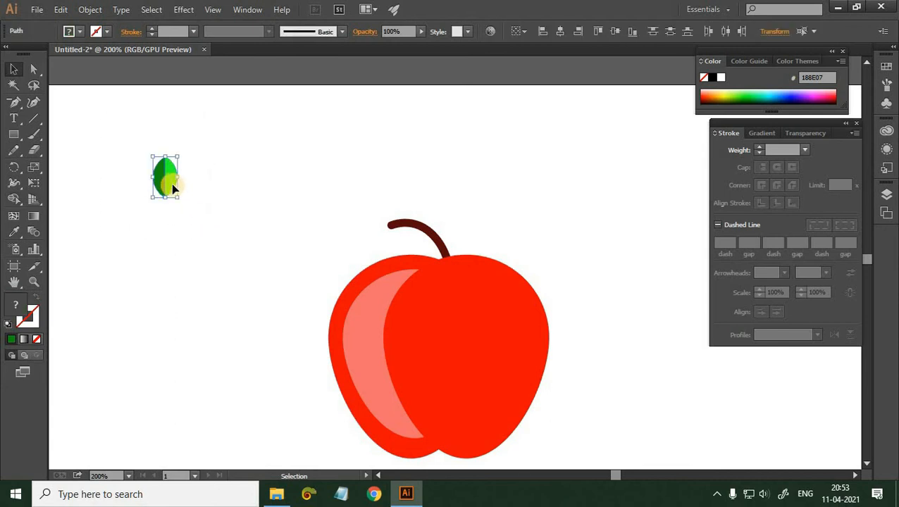
right_click(176, 186)
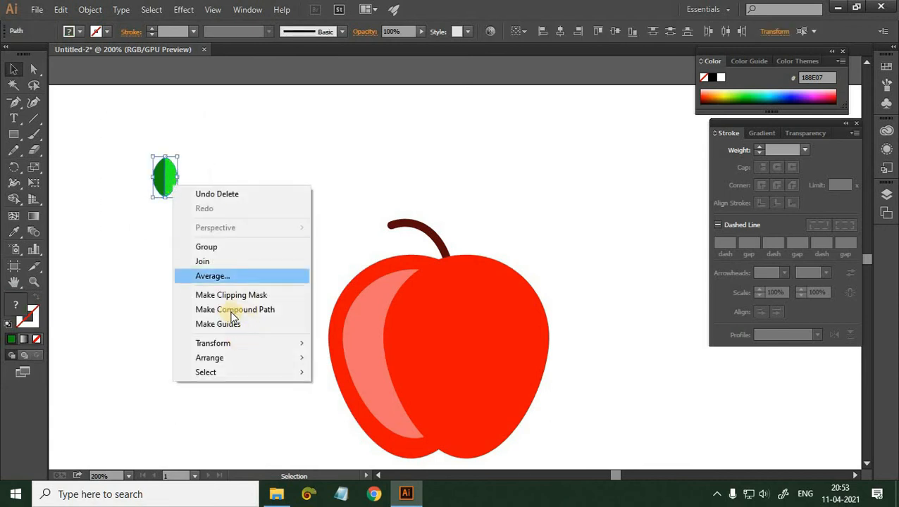
click(208, 246)
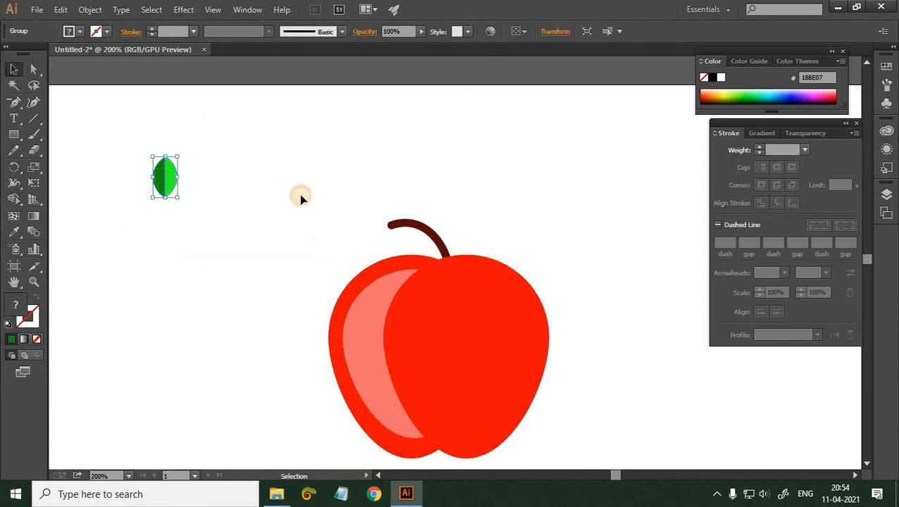
- Move the leaf group beside the lower part of the stem and rotate it clockwise so its tip points up and right
drag(175, 160, 473, 199)
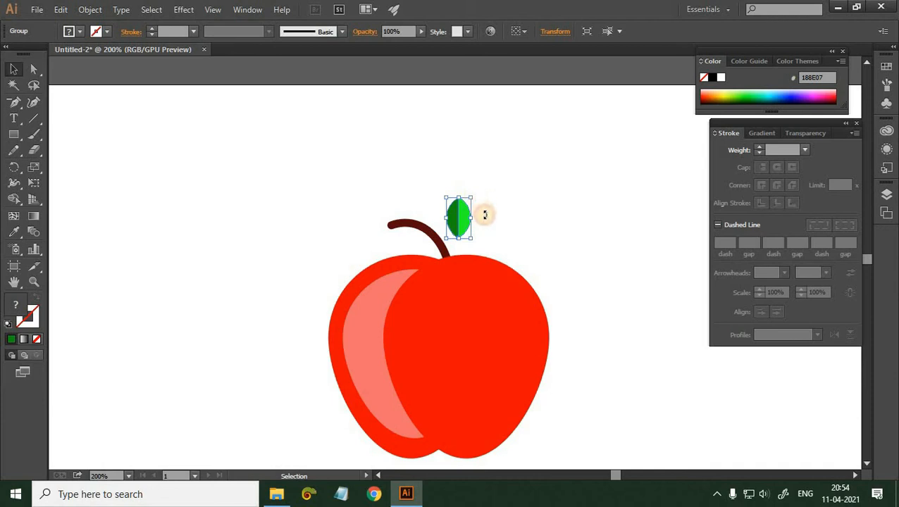
drag(485, 215, 463, 222)
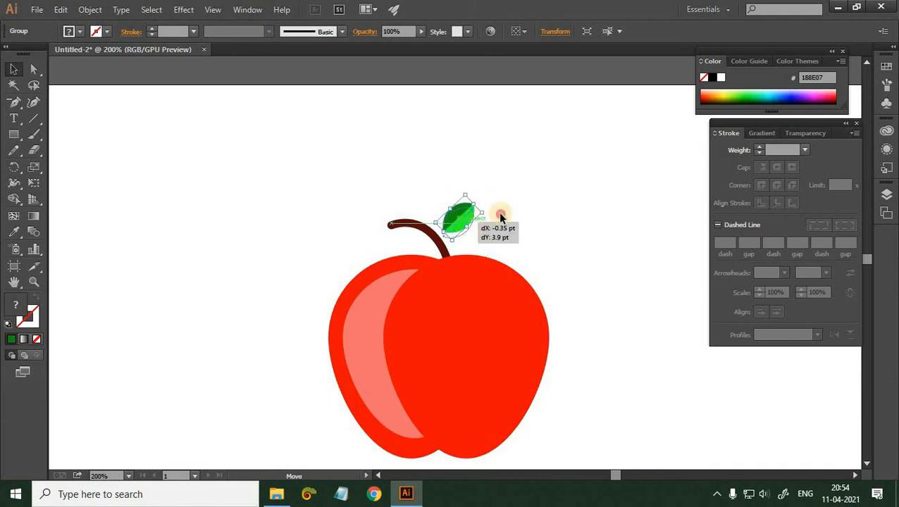
click(546, 224)
- Draw a flat ellipse about 181 x 37 pt across the apple's base and fill it with dark gray 525651
scroll(500, 210, down, 1)
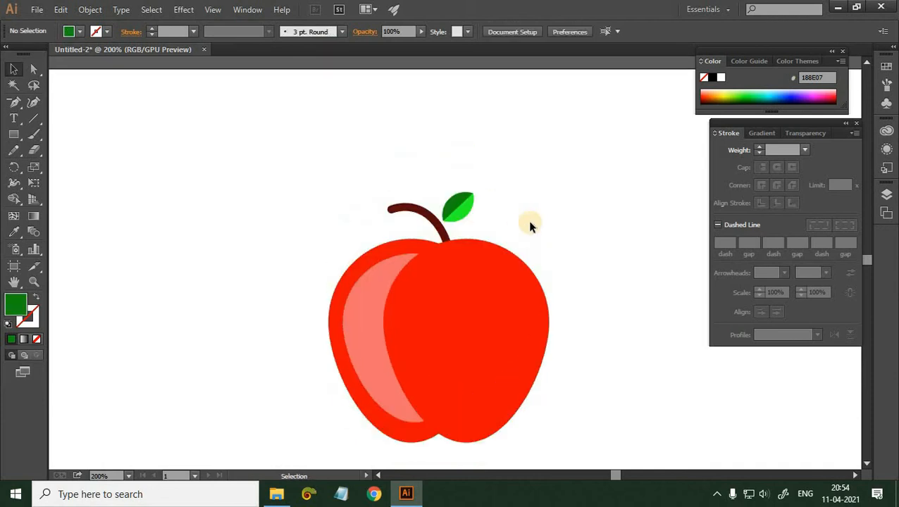
scroll(532, 227, down, 1)
click(483, 246)
scroll(476, 254, down, 2)
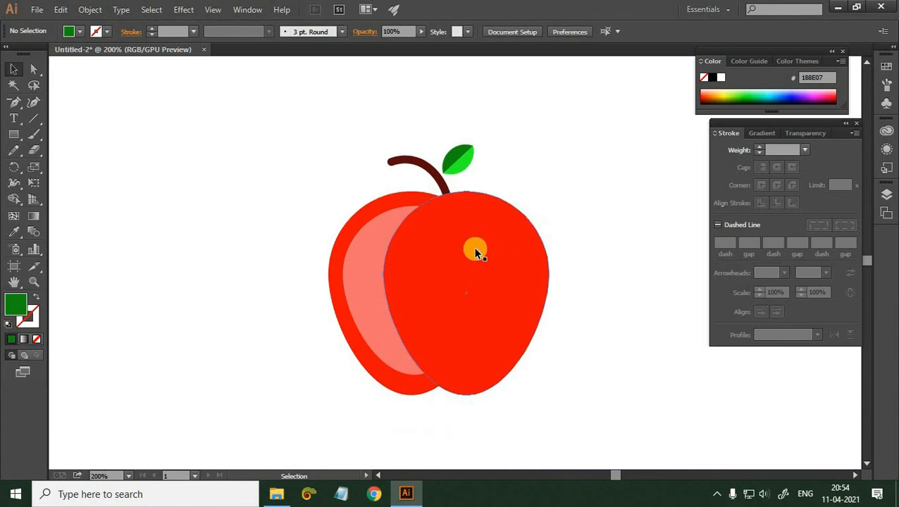
key(ctrl+minus)
key(ctrl+minus)
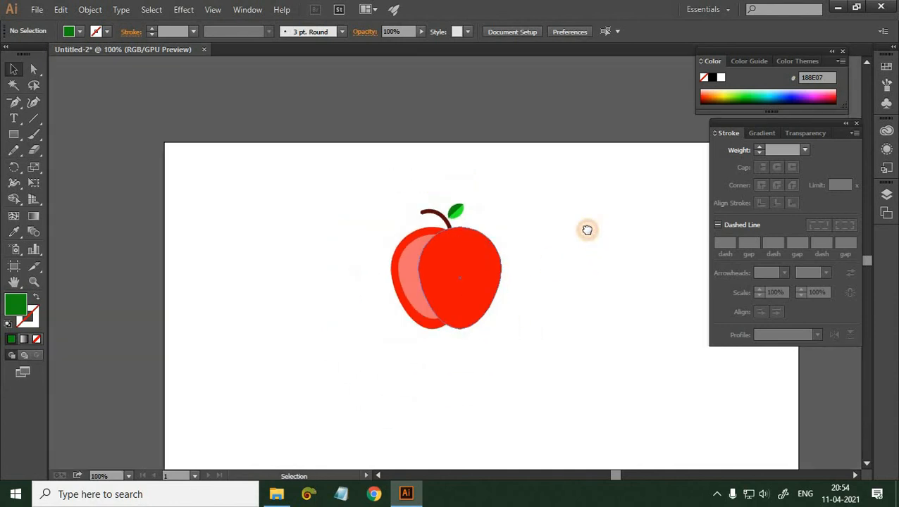
scroll(583, 222, down, 1)
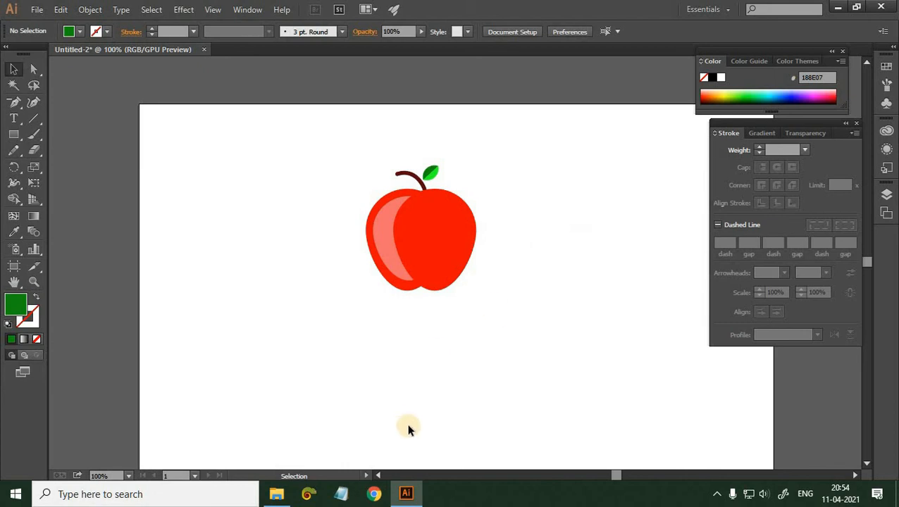
key(l)
drag(361, 282, 482, 306)
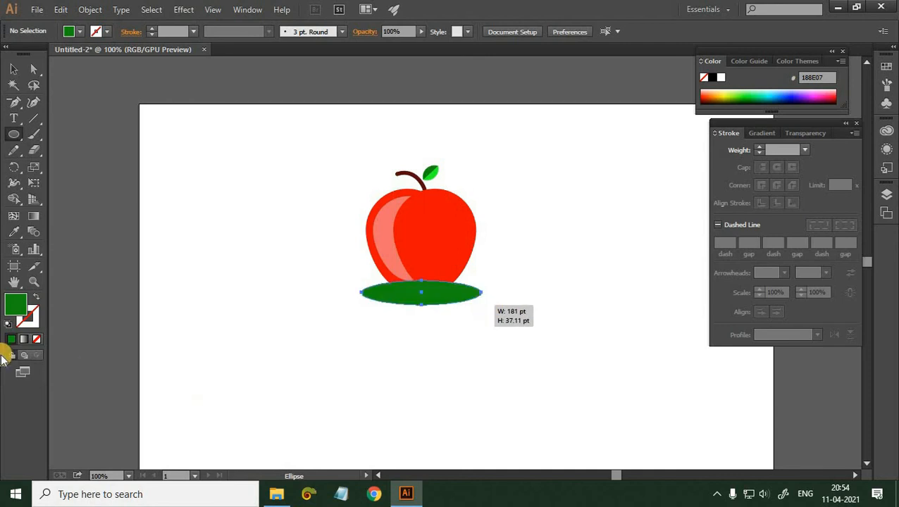
drag(604, 250, 524, 241)
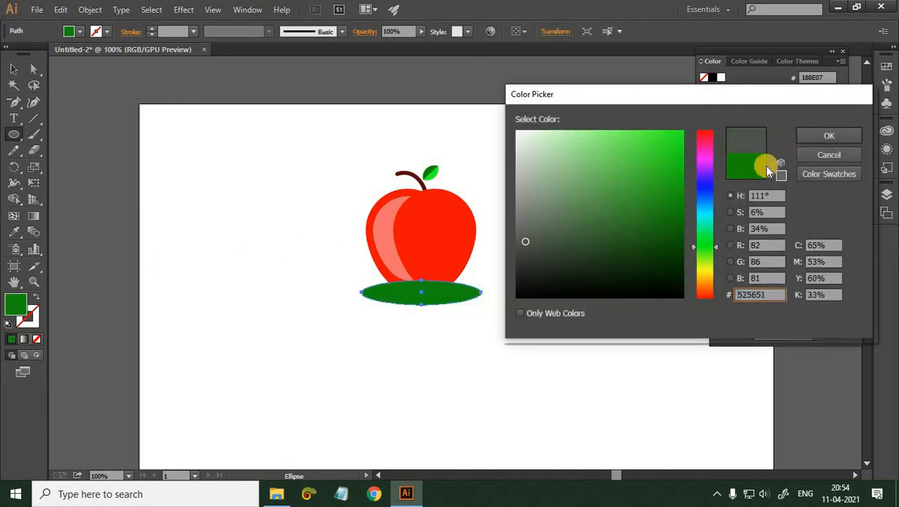
click(807, 139)
- Send the dark gray ellipse to the back so it sits behind the apple as a ground shadow
click(13, 69)
click(393, 307)
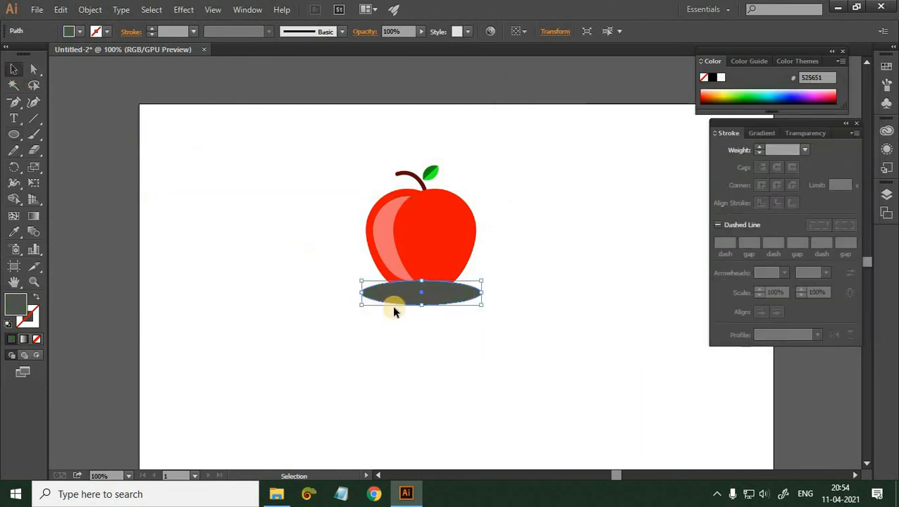
click(401, 293)
right_click(403, 297)
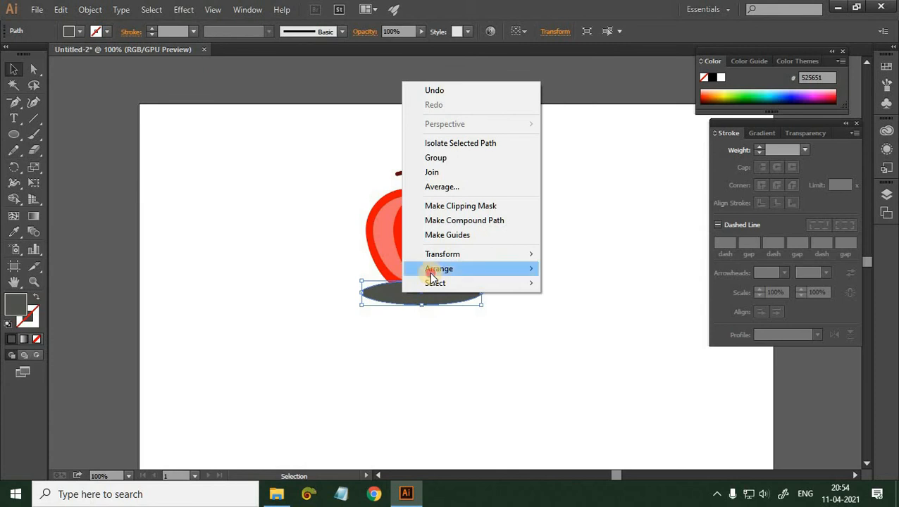
mouse_move(431, 275)
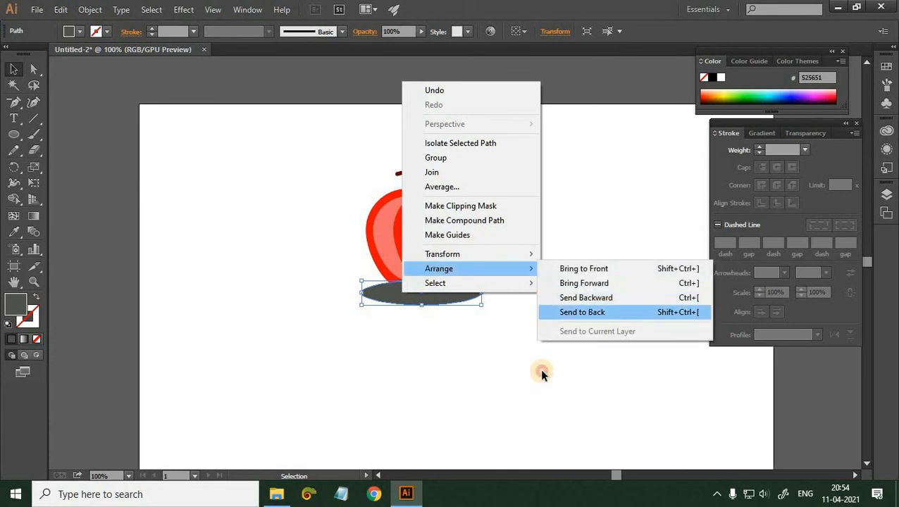
click(542, 373)
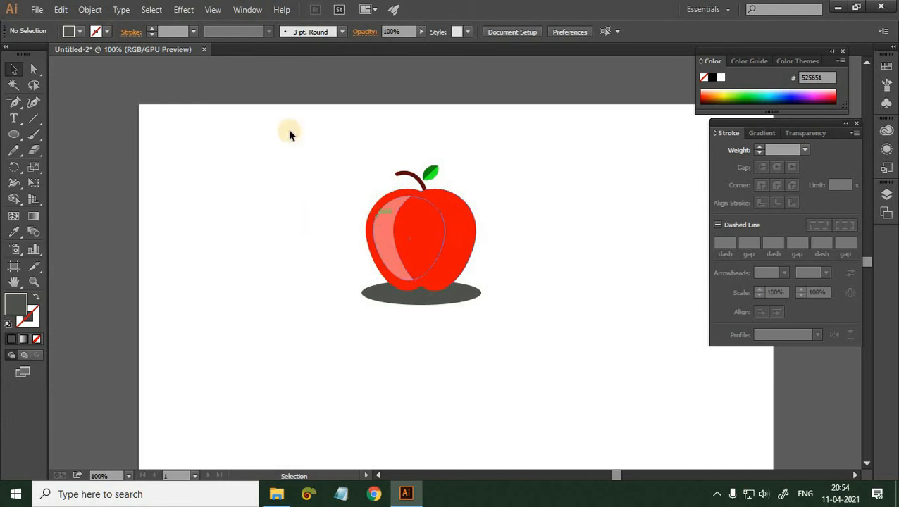
drag(289, 126, 496, 316)
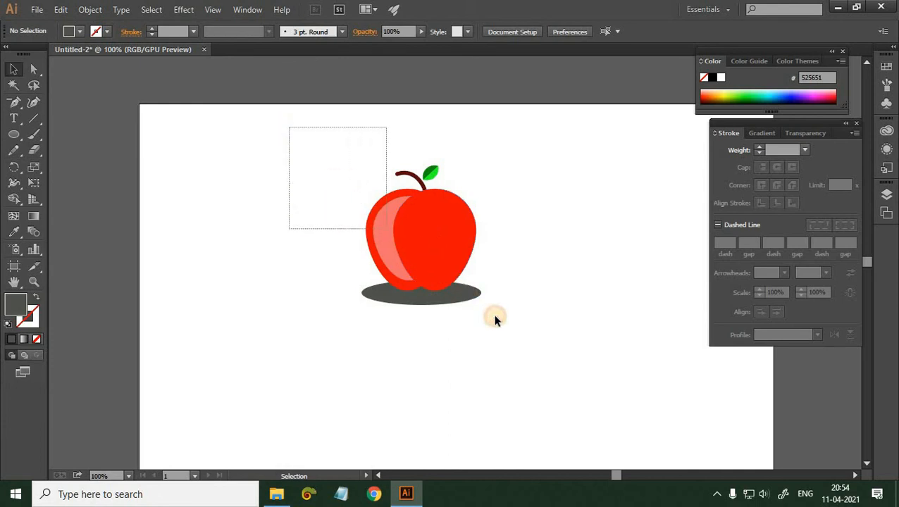
right_click(437, 239)
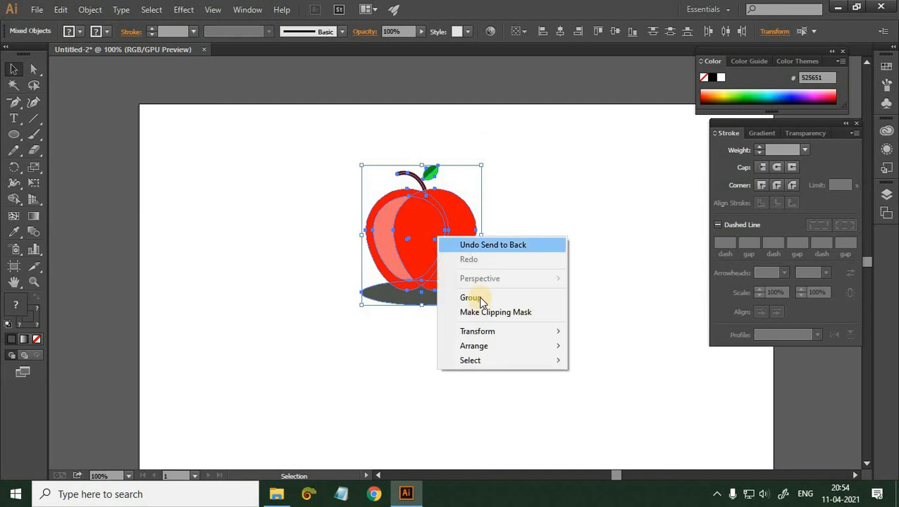
key(Escape)
click(519, 271)
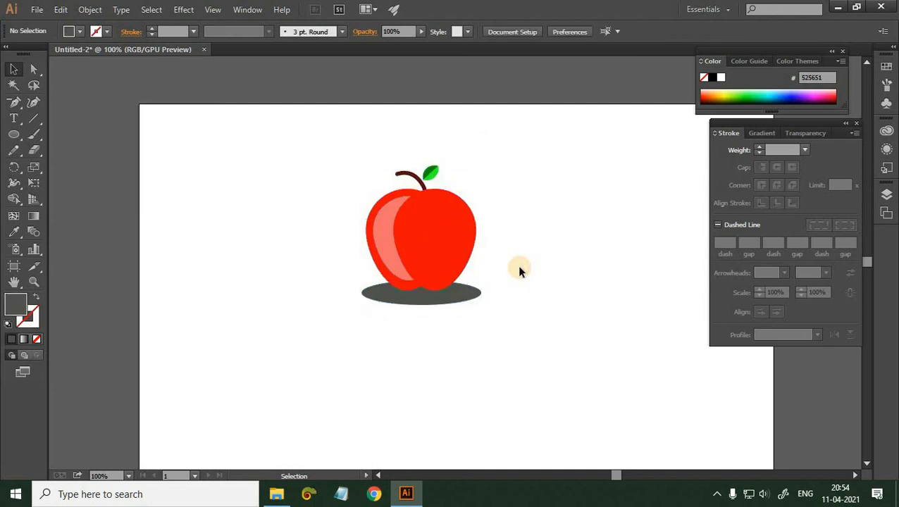